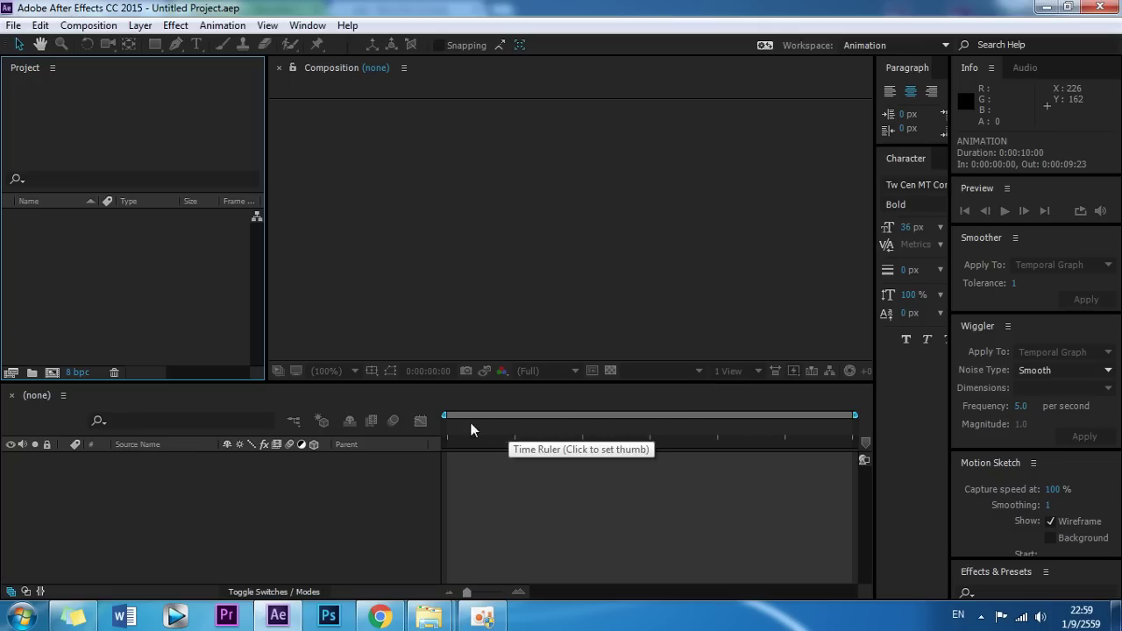
Bring up the empty Project panel's context menu with New Composition, New Folder and Import
{"action": "right_click", "coordinate": [192, 245]}
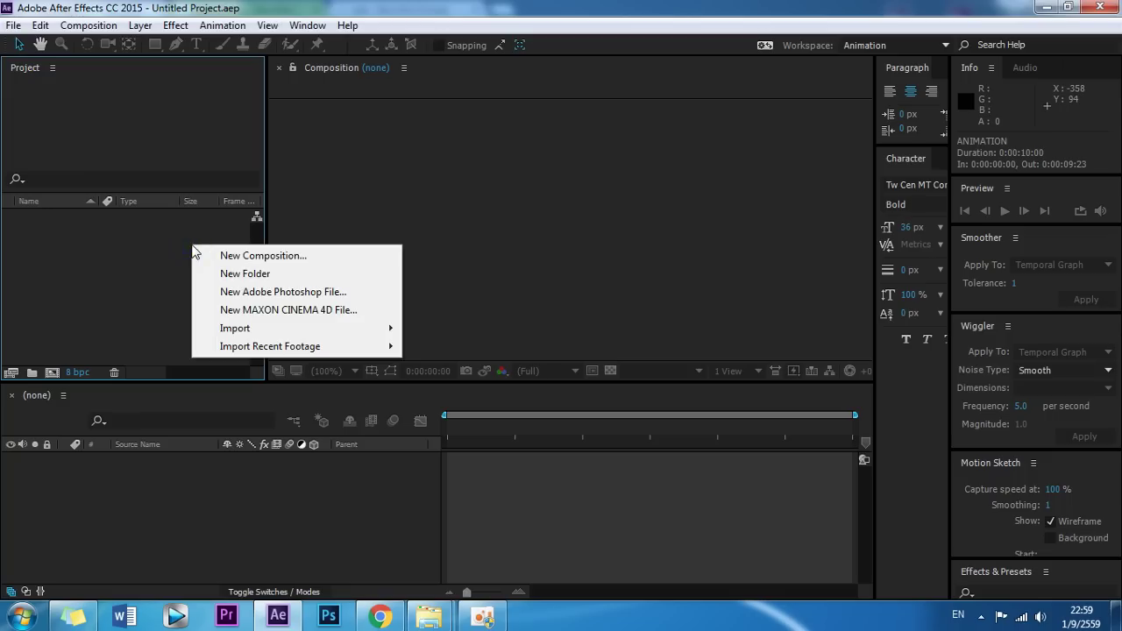
Create Comp 1 from the HDV/HDTV 720 25 preset at 24 fps with a 10-second duration
{"action": "left_click", "coordinate": [157, 233]}
{"action": "right_click", "coordinate": [210, 227]}
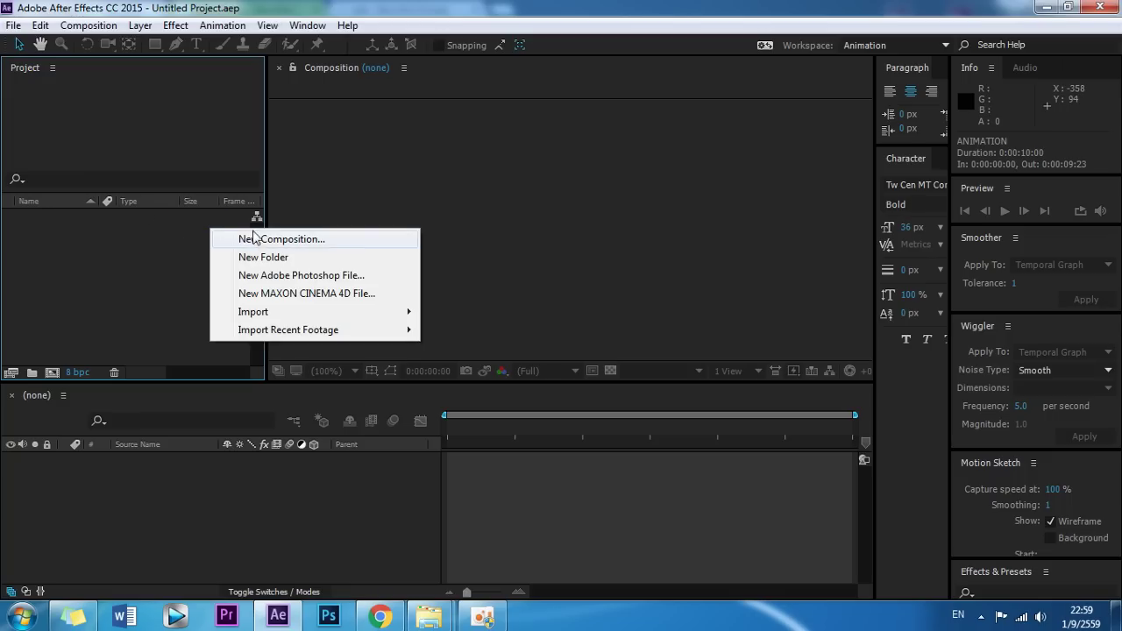
{"action": "right_click", "coordinate": [169, 229]}
{"action": "left_click", "coordinate": [153, 232]}
{"action": "left_click", "coordinate": [99, 27]}
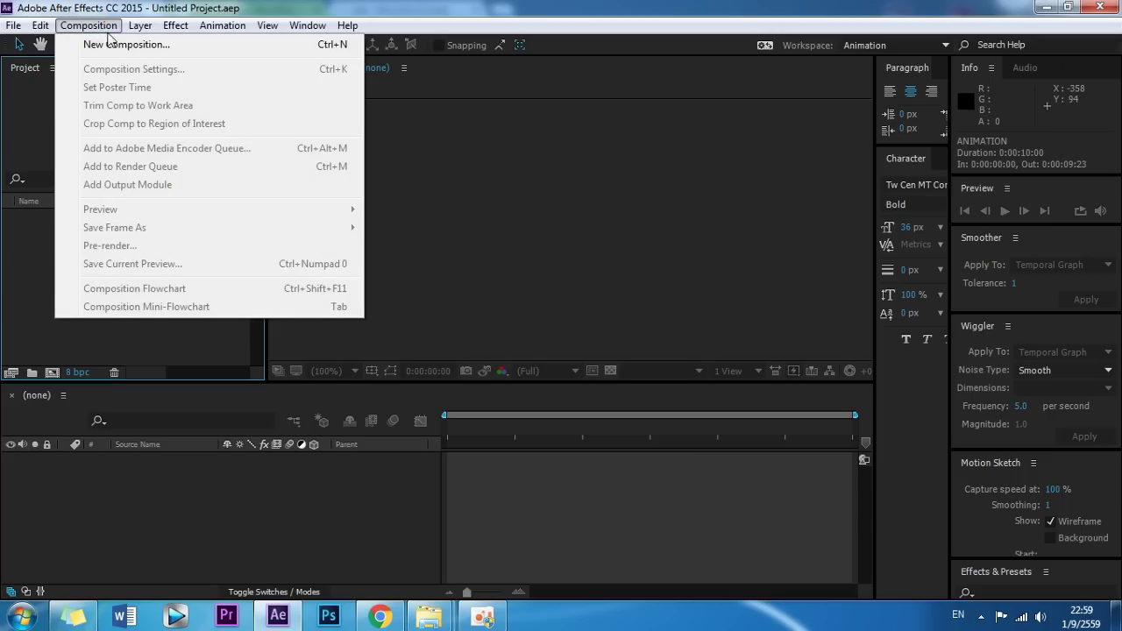
{"action": "left_click", "coordinate": [111, 43]}
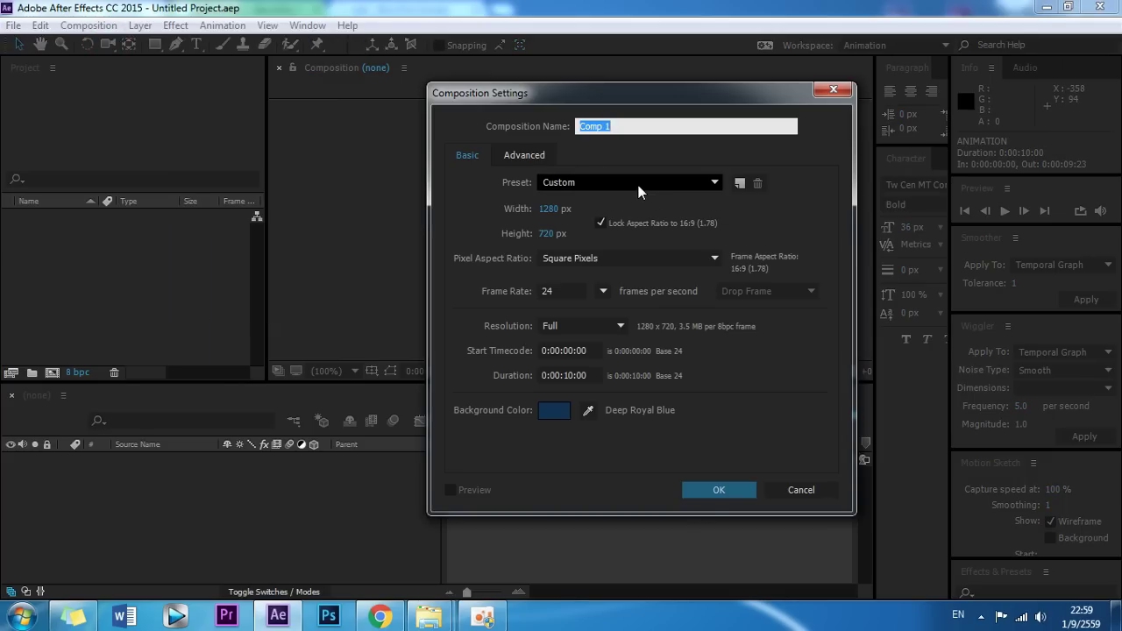
{"action": "left_click", "coordinate": [617, 185]}
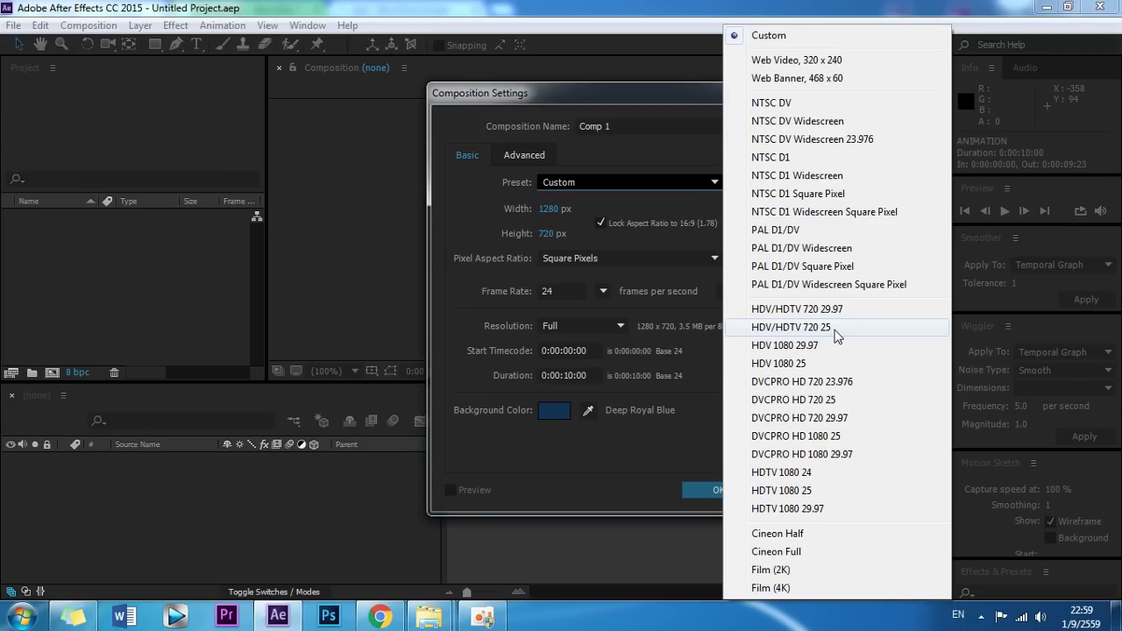
{"action": "left_click", "coordinate": [838, 331]}
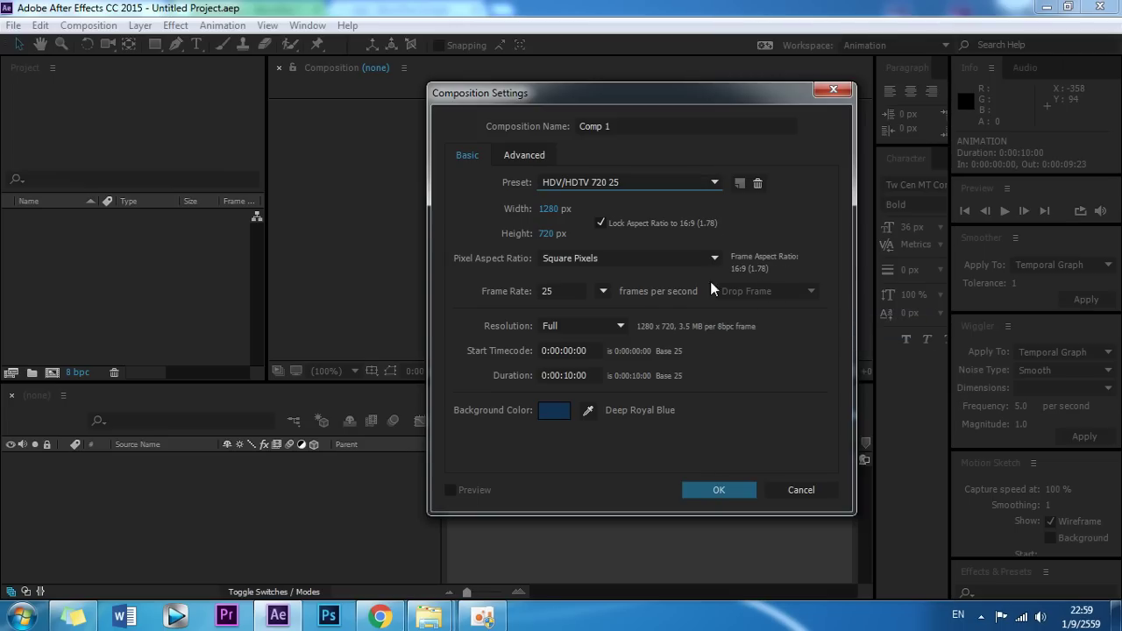
{"action": "left_click", "coordinate": [603, 291]}
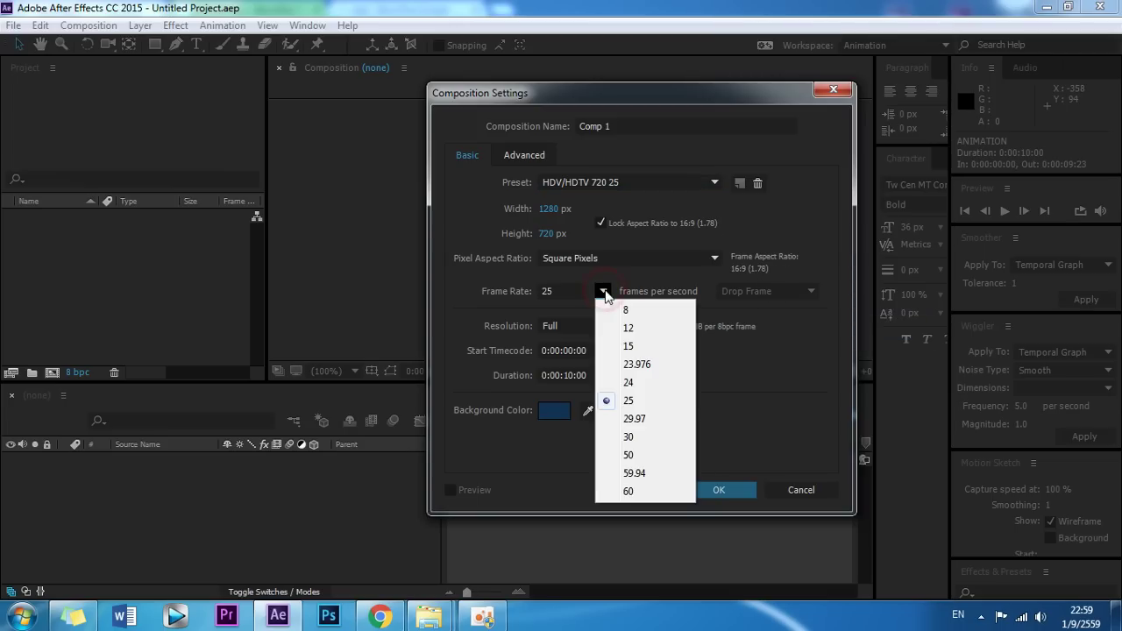
{"action": "left_click", "coordinate": [650, 386]}
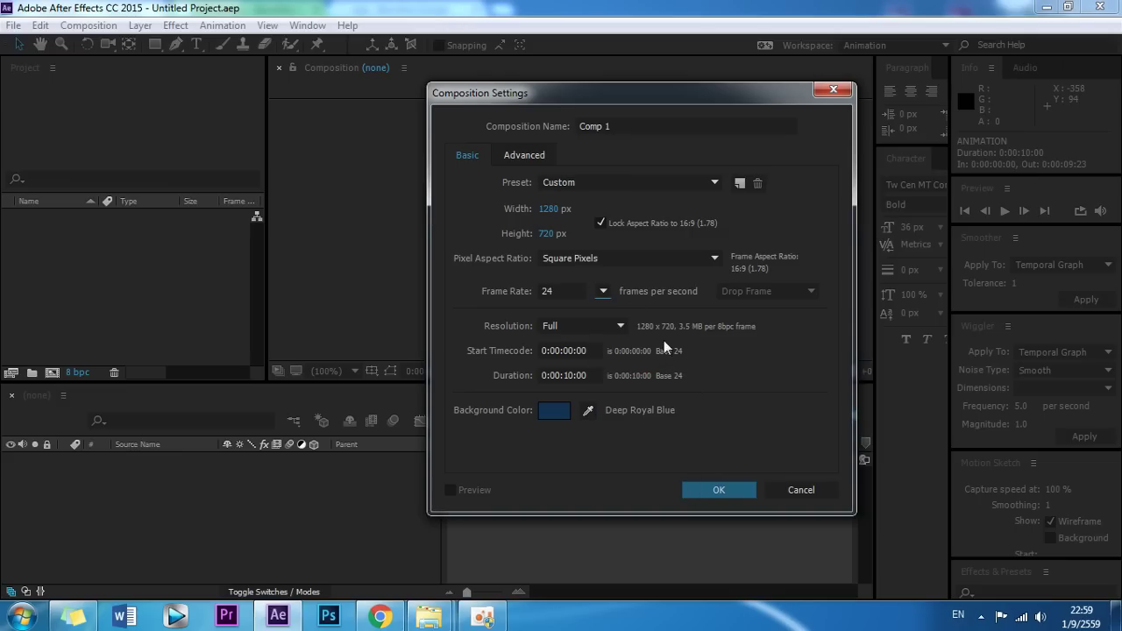
{"action": "left_click", "coordinate": [578, 375]}
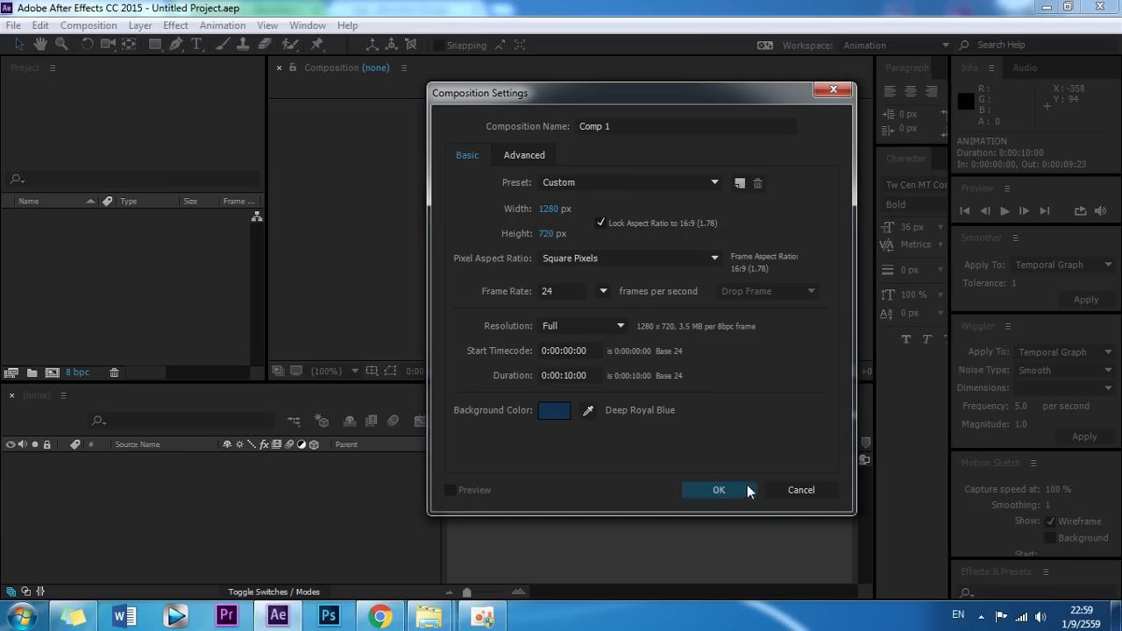
{"action": "left_click", "coordinate": [718, 490]}
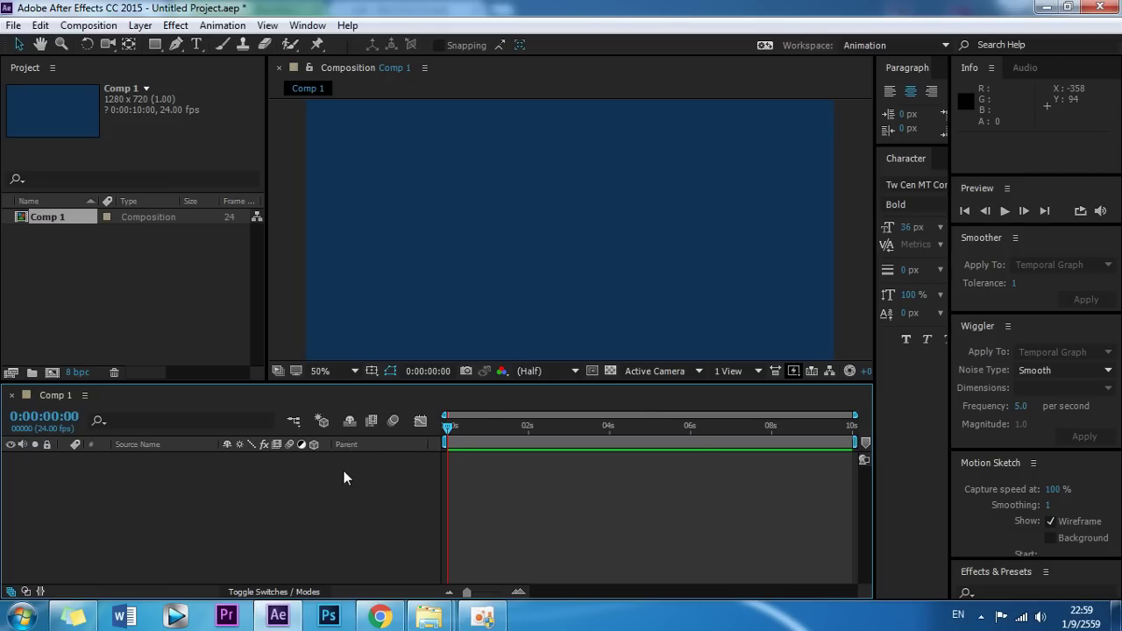
{"action": "right_click", "coordinate": [286, 473]}
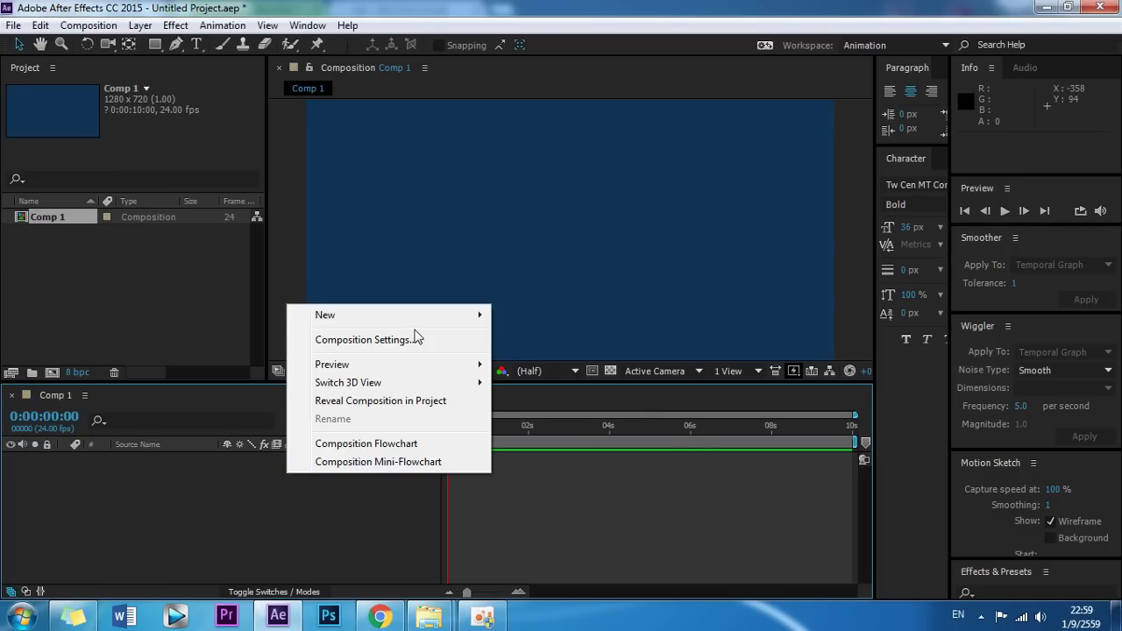
{"action": "mouse_move", "coordinate": [428, 320]}
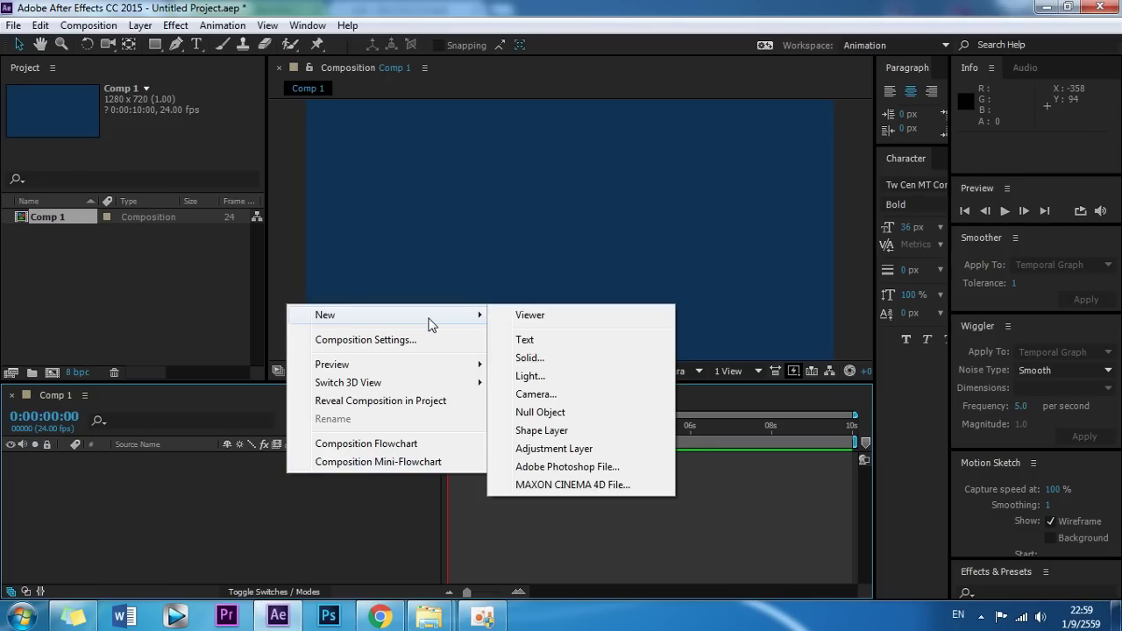
{"action": "left_click", "coordinate": [526, 358]}
{"action": "left_click", "coordinate": [170, 376]}
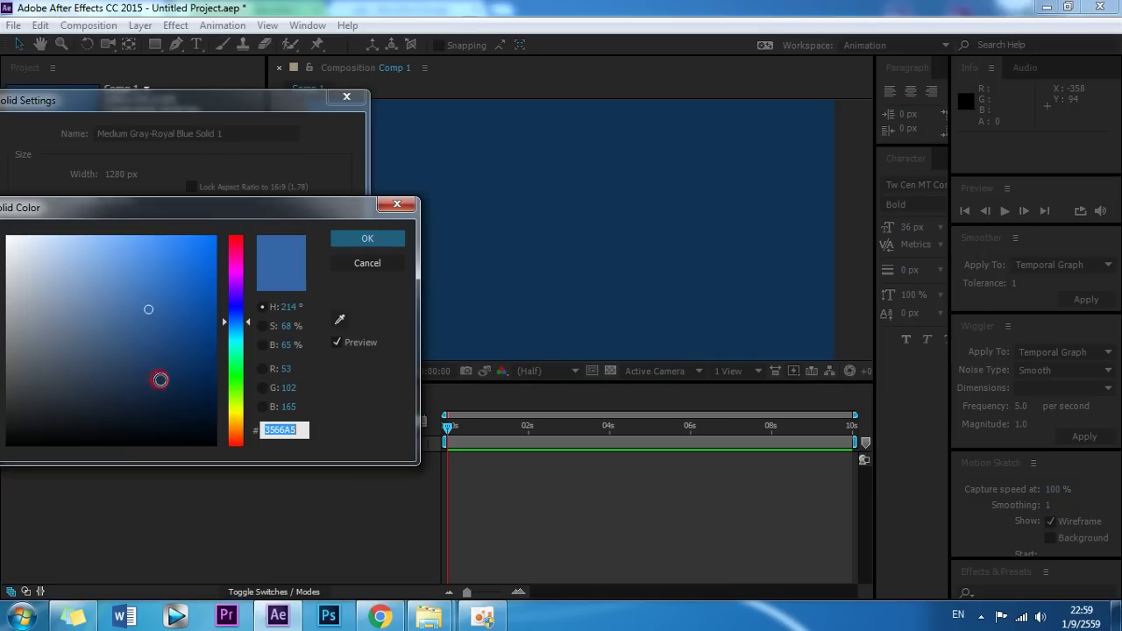
{"action": "mouse_move", "coordinate": [215, 333]}
{"action": "left_mouse_down"}
{"action": "mouse_move", "coordinate": [175, 318]}
{"action": "mouse_move", "coordinate": [175, 298]}
{"action": "left_mouse_up"}
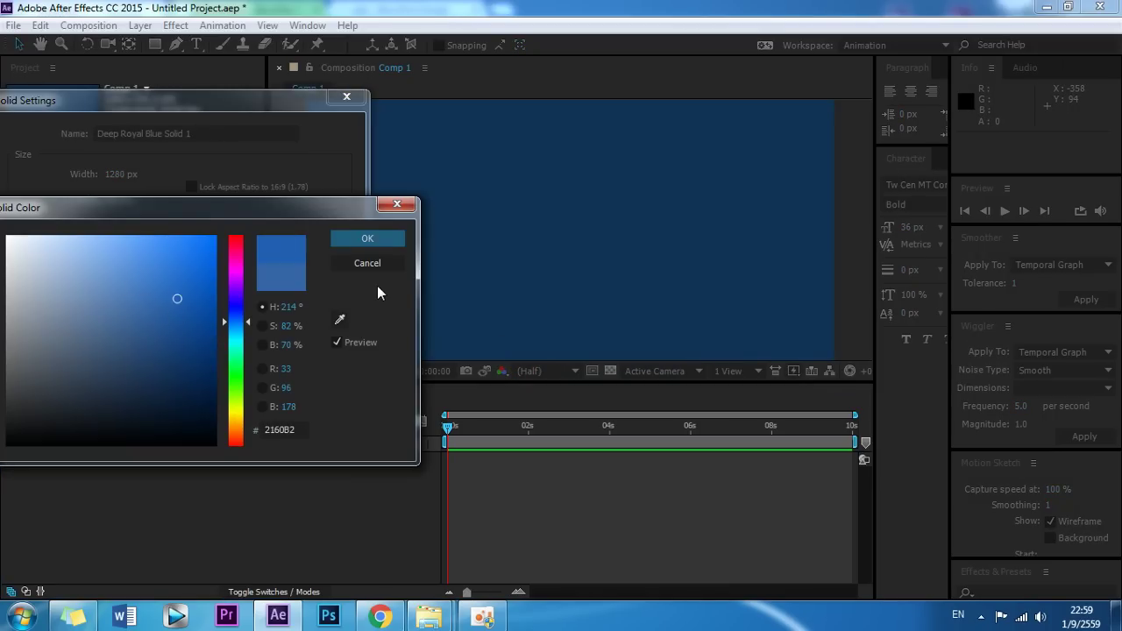
{"action": "left_click", "coordinate": [367, 237]}
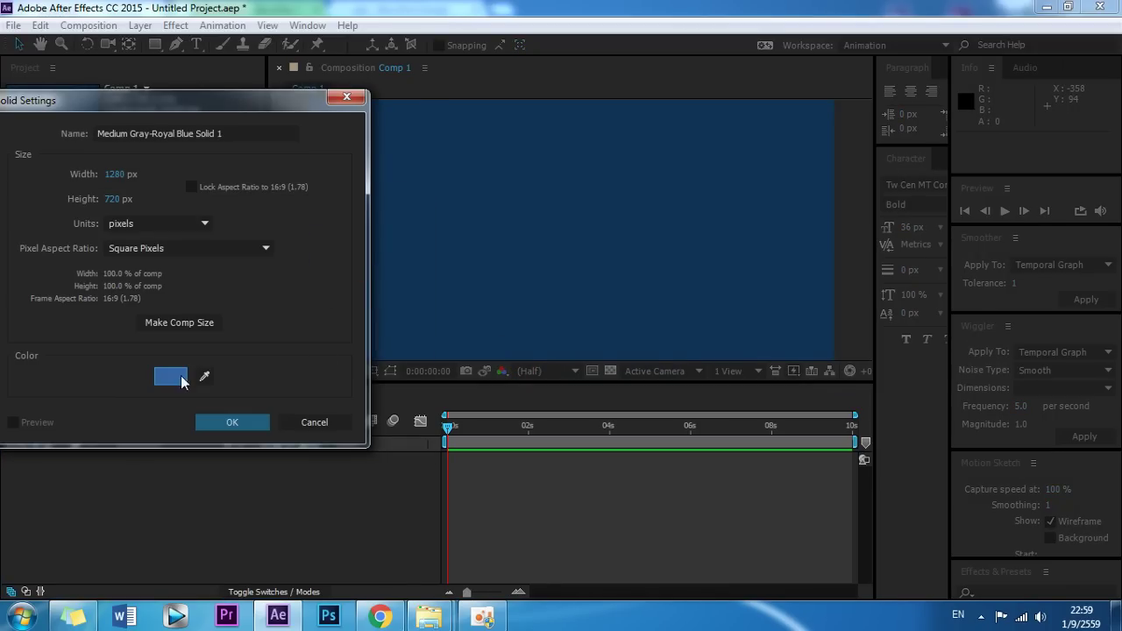
{"action": "left_click", "coordinate": [179, 377]}
{"action": "mouse_move", "coordinate": [162, 323]}
{"action": "left_mouse_down"}
{"action": "mouse_move", "coordinate": [207, 264]}
{"action": "mouse_move", "coordinate": [155, 268]}
{"action": "mouse_move", "coordinate": [128, 298]}
{"action": "left_mouse_up"}
{"action": "left_click", "coordinate": [354, 266]}
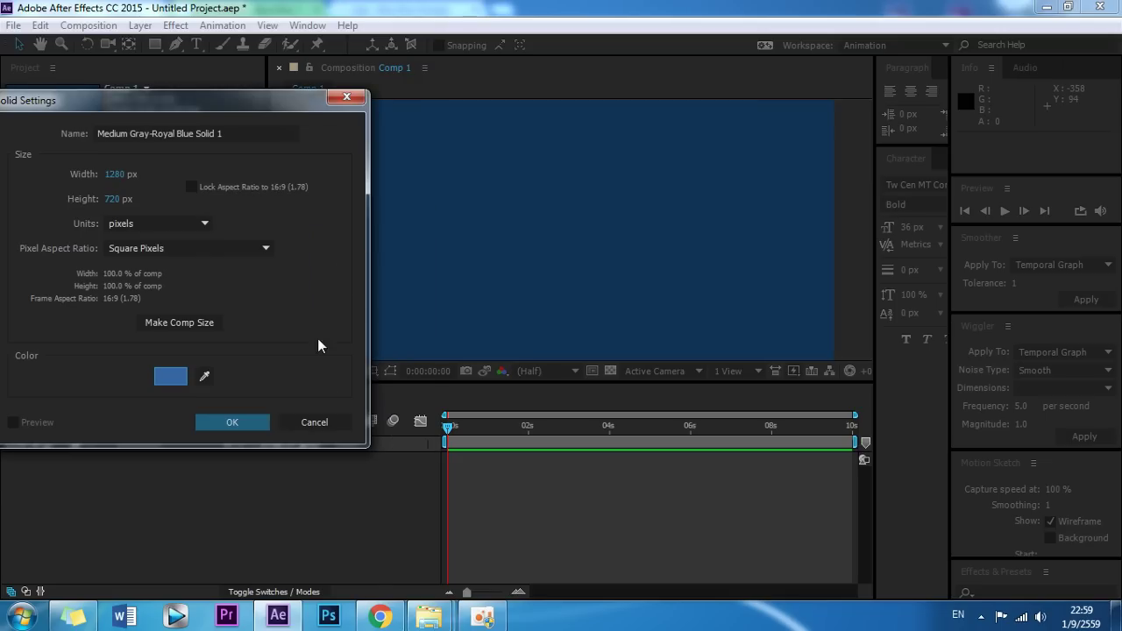
{"action": "left_click", "coordinate": [325, 423]}
{"action": "key", "text": "space"}
{"action": "key", "text": "space"}
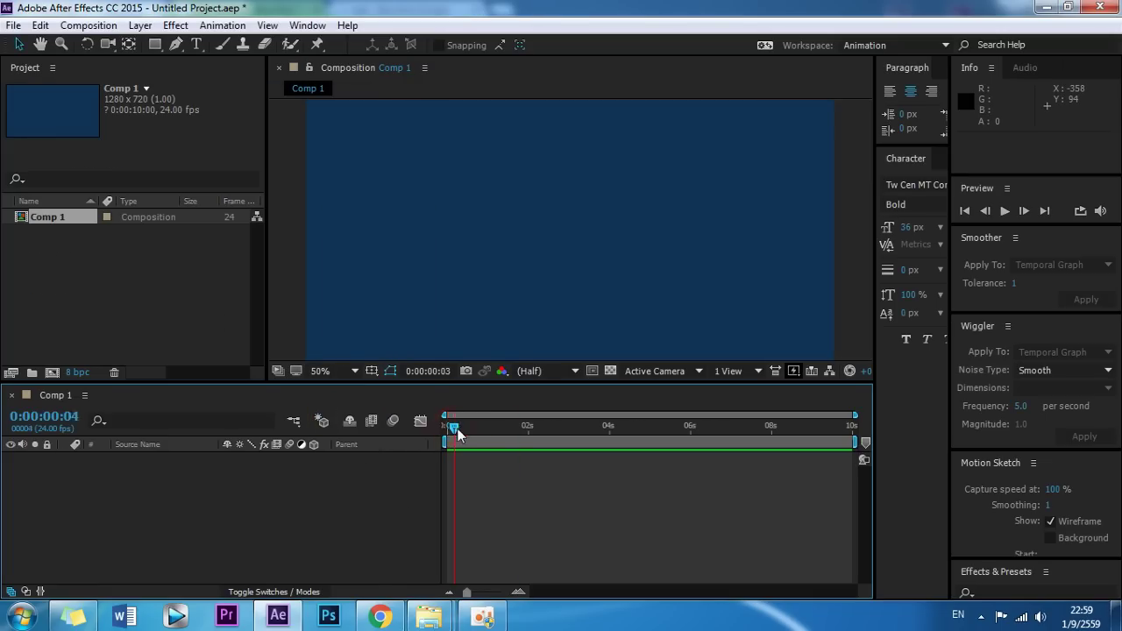
{"action": "left_click", "coordinate": [380, 616]}
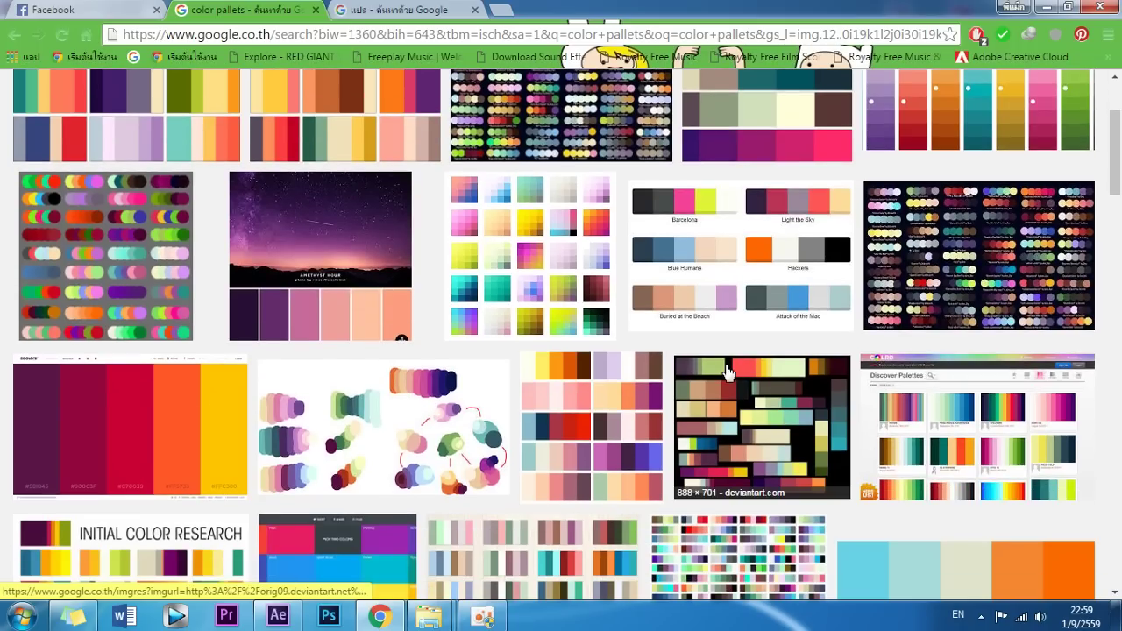
Scroll to the top of the color pallets image results, then bring up the color palettes folder
{"action": "scroll", "coordinate": [614, 315], "scroll_direction": "up", "scroll_amount": 1}
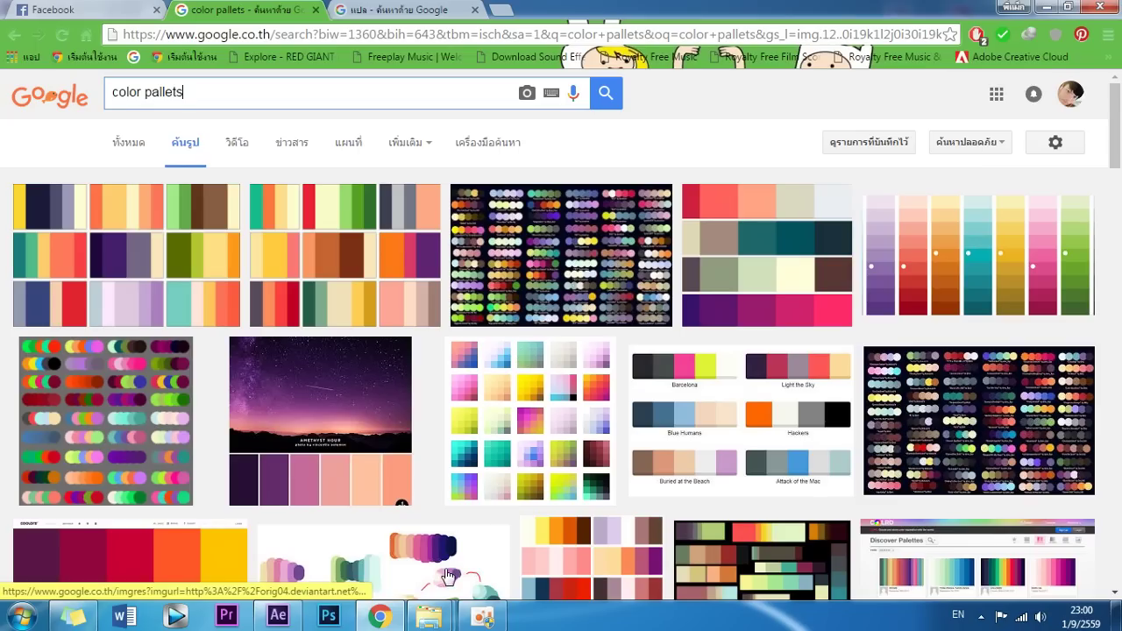
{"action": "mouse_move", "coordinate": [429, 616]}
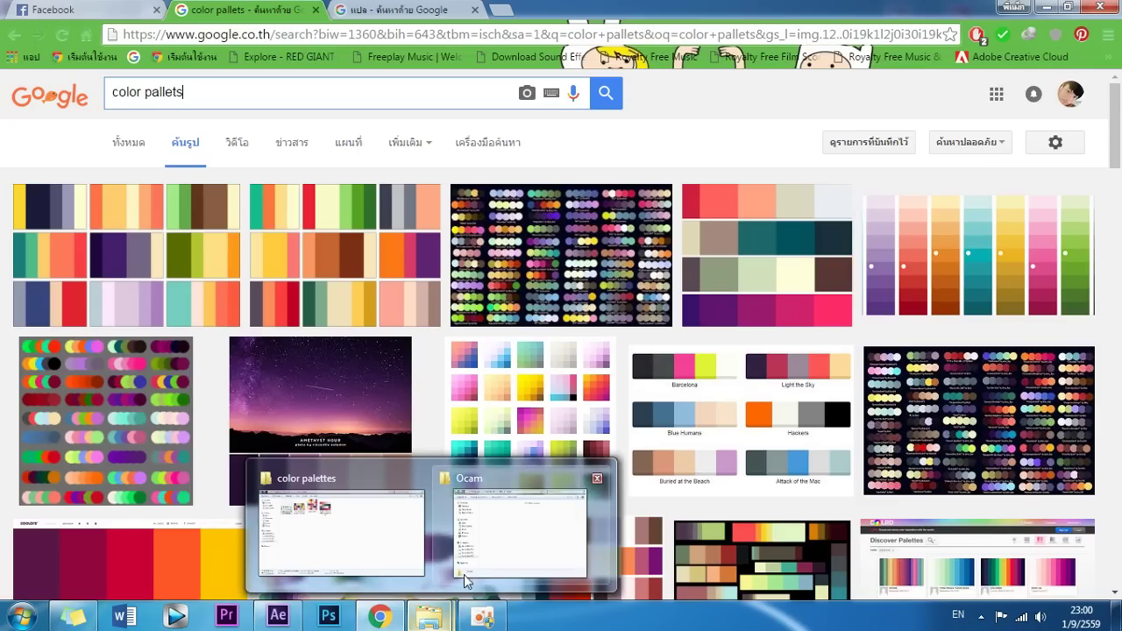
{"action": "left_click", "coordinate": [368, 558]}
Drag the first palette image from the color palettes folder into the After Effects project
{"action": "left_click", "coordinate": [331, 217]}
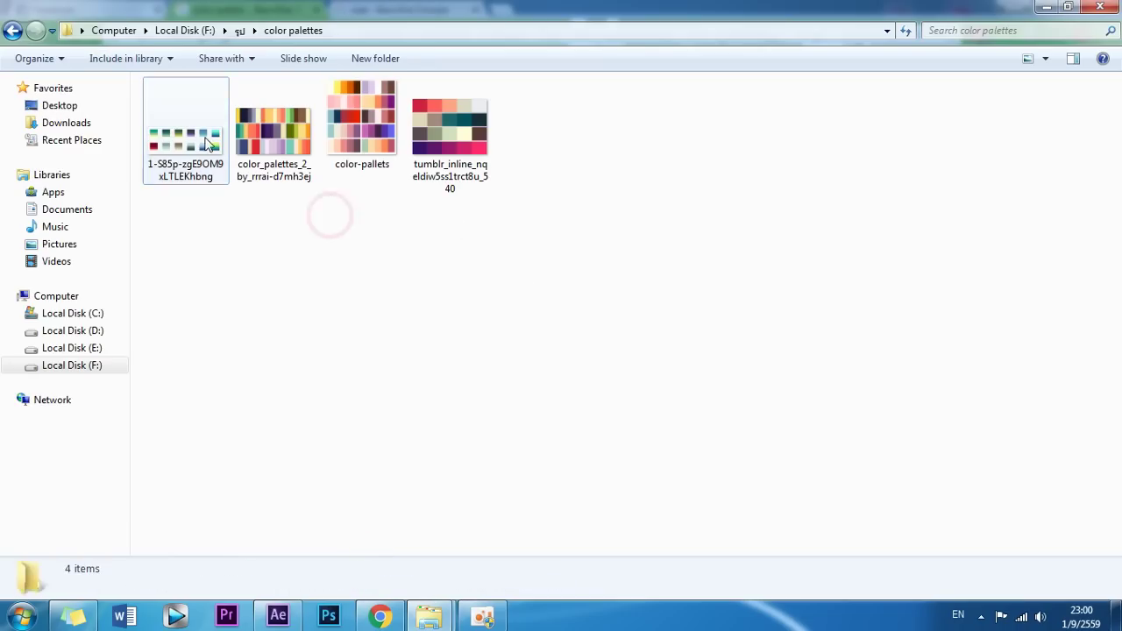
{"action": "left_click", "coordinate": [596, 132]}
{"action": "left_click", "coordinate": [191, 179]}
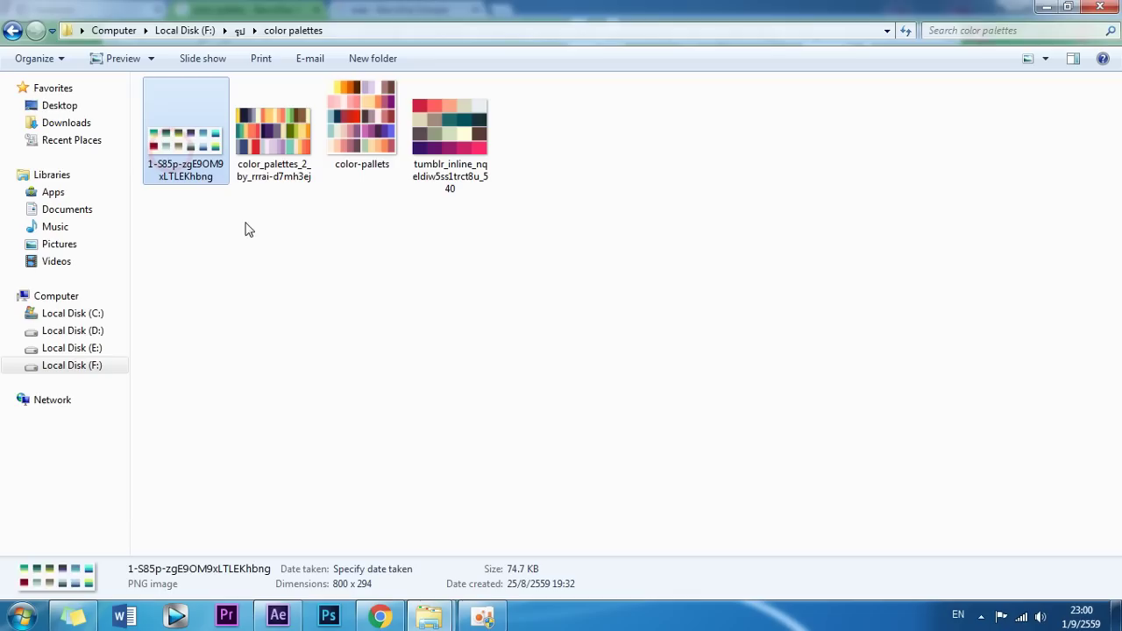
{"action": "left_click_drag", "start_coordinate": [198, 162], "coordinate": [322, 573]}
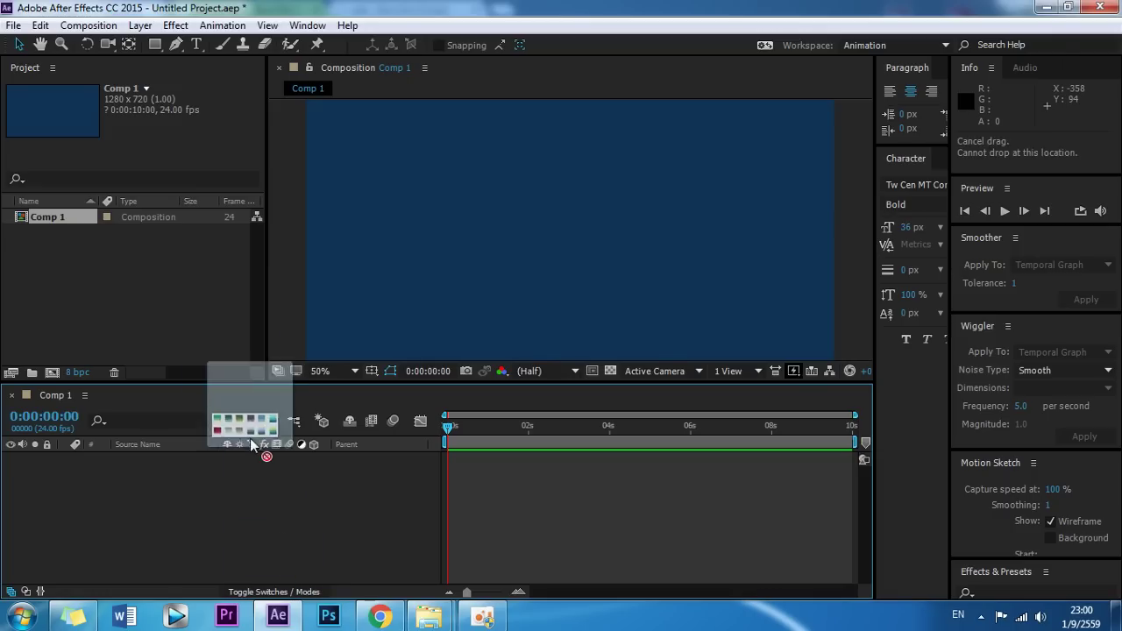
{"action": "mouse_move", "coordinate": [321, 574]}
{"action": "left_mouse_down"}
{"action": "mouse_move", "coordinate": [169, 326]}
{"action": "mouse_move", "coordinate": [168, 339]}
{"action": "left_mouse_up"}
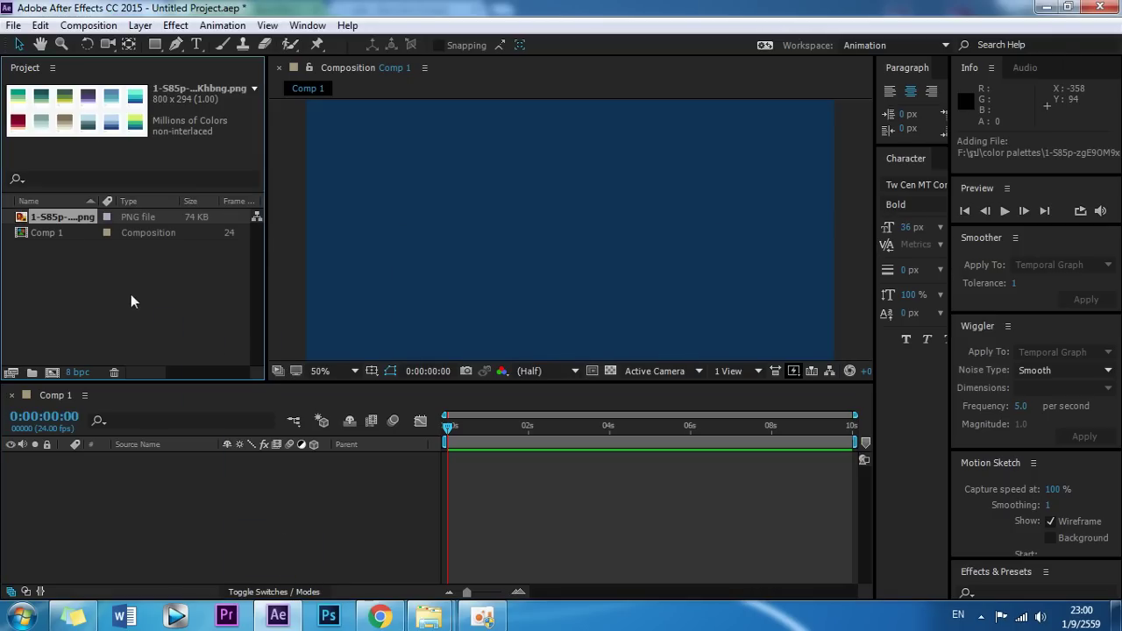
Put the palette image in Comp 1 and add a 1280x720 solid in its eyedropper-sampled blue
{"action": "left_click_drag", "start_coordinate": [67, 216], "coordinate": [202, 471]}
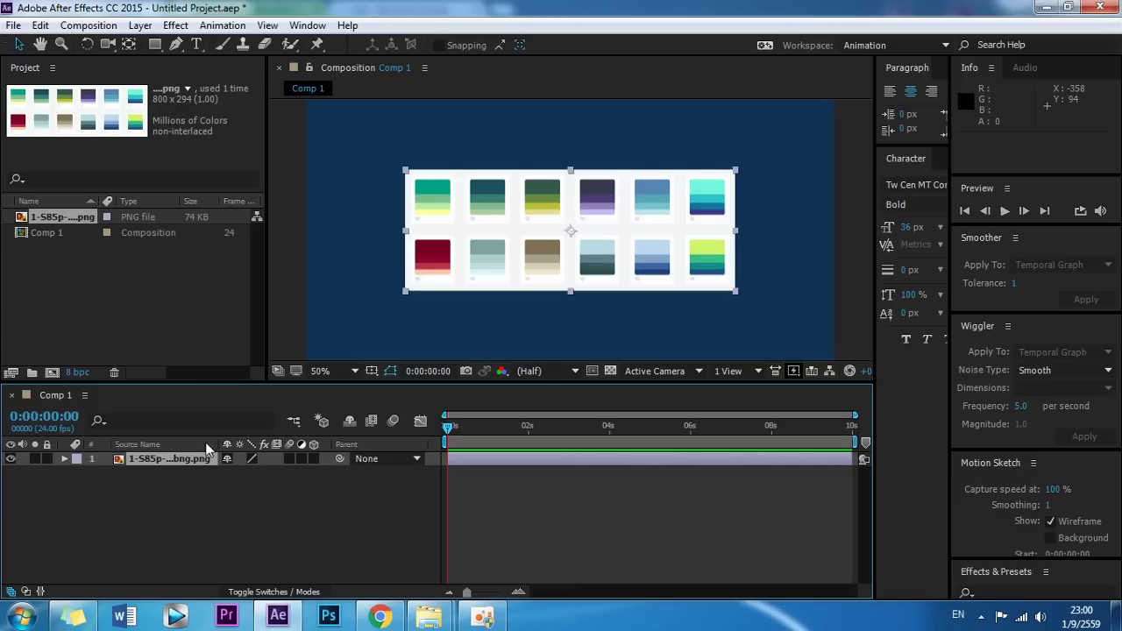
{"action": "left_click", "coordinate": [211, 494]}
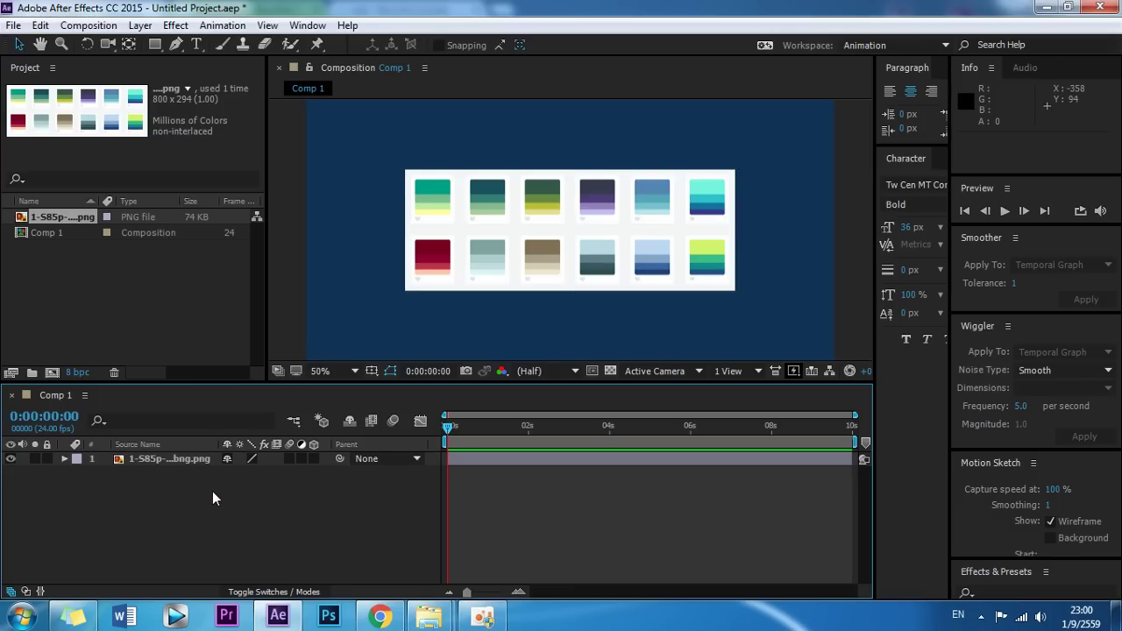
{"action": "right_click", "coordinate": [243, 509]}
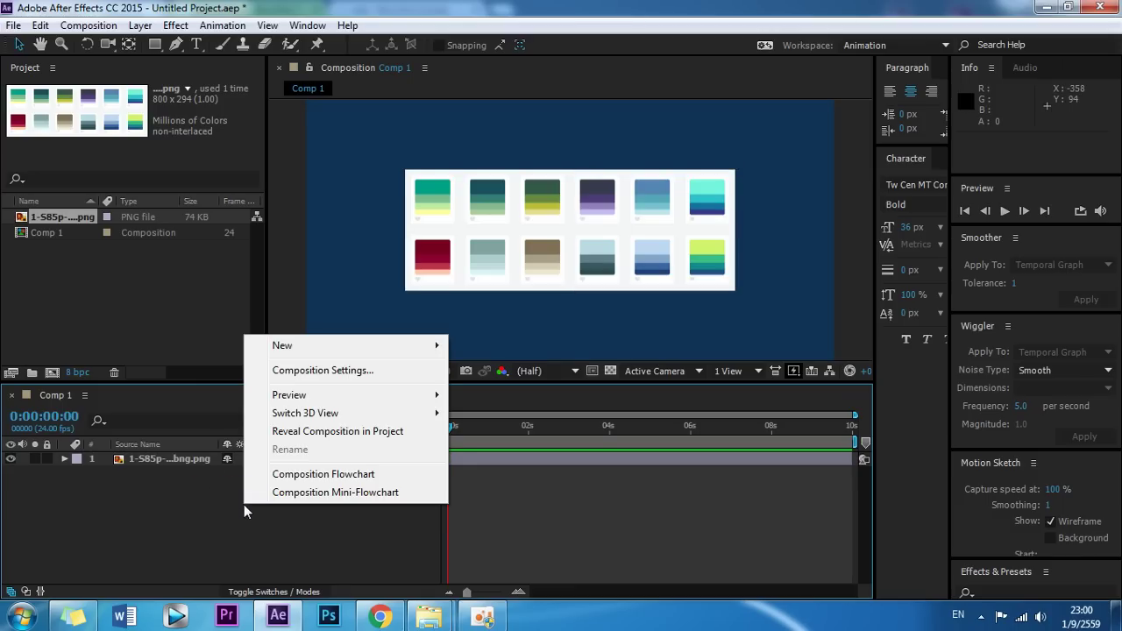
{"action": "mouse_move", "coordinate": [334, 348]}
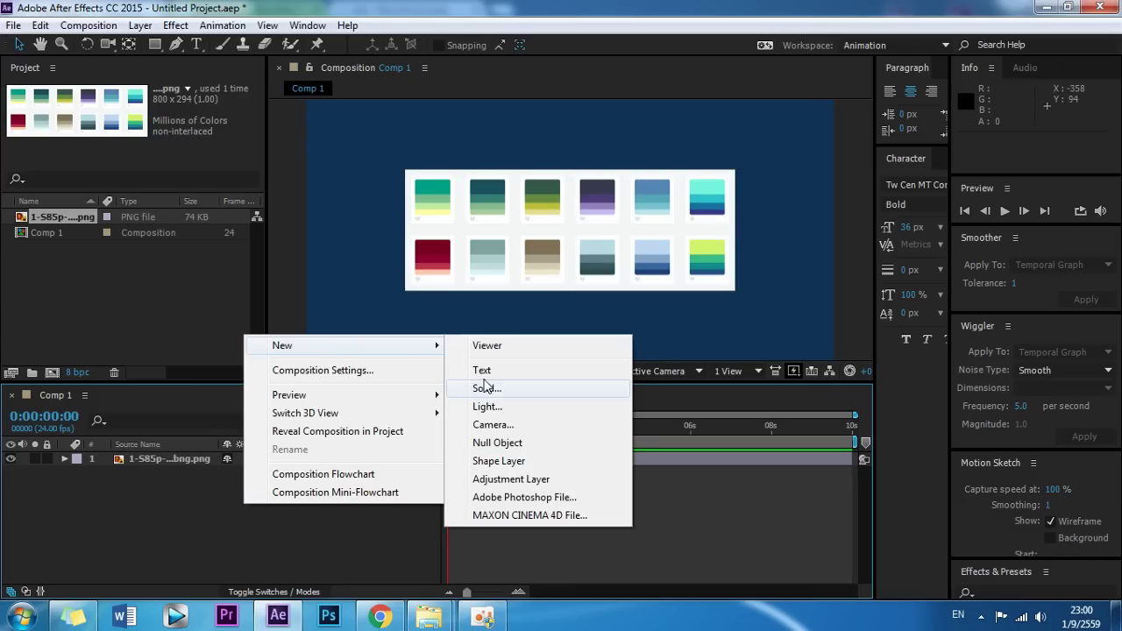
{"action": "left_click", "coordinate": [483, 388]}
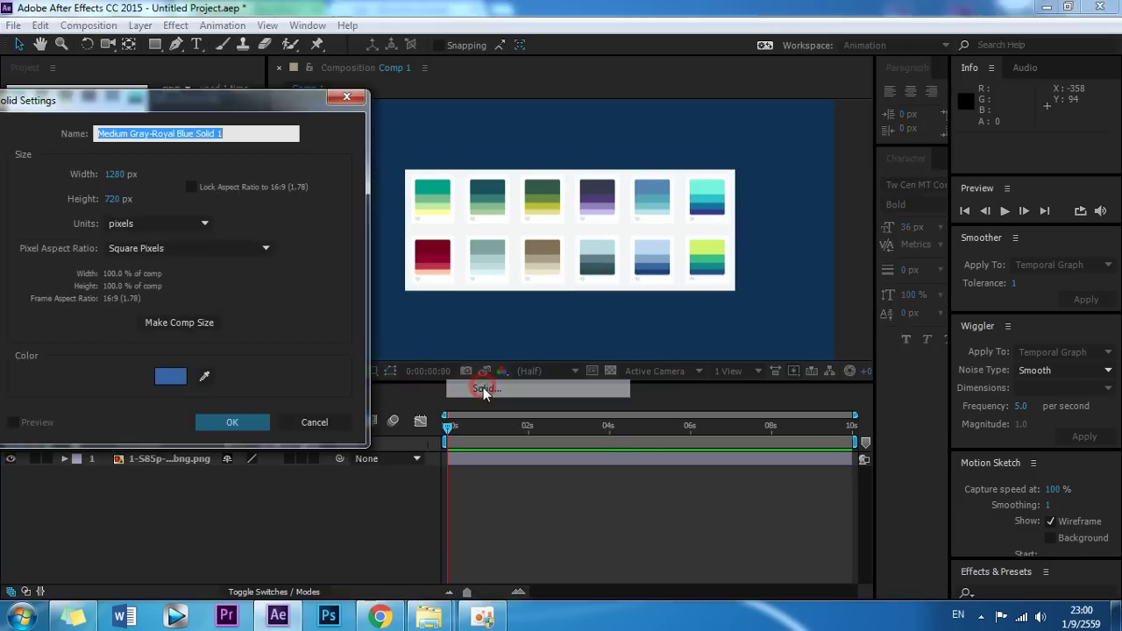
{"action": "left_click", "coordinate": [207, 376]}
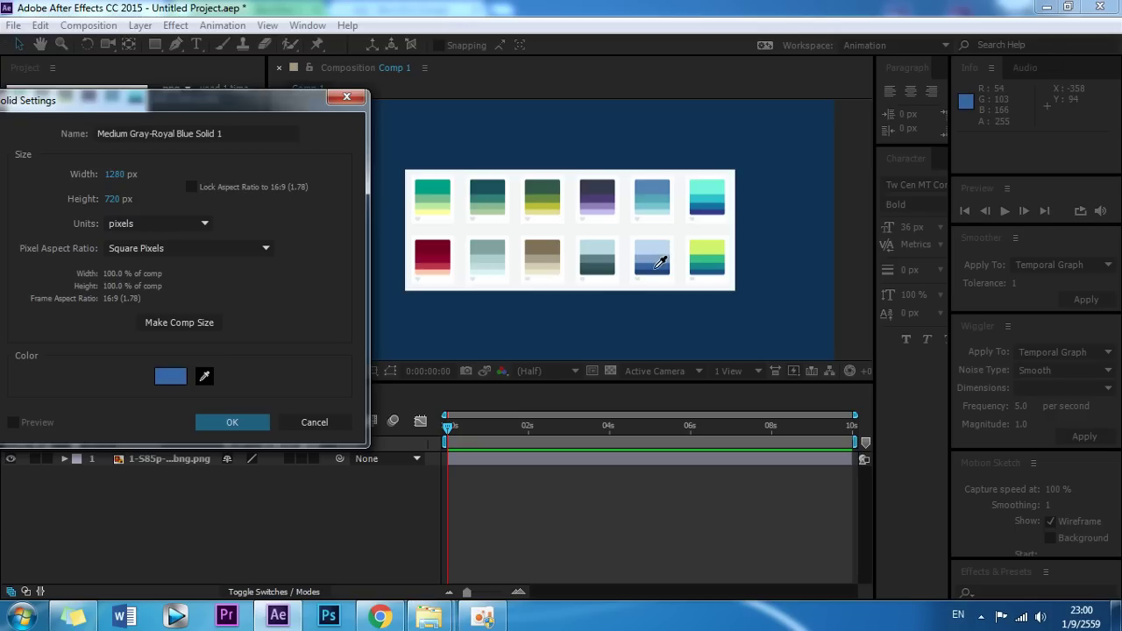
{"action": "left_click", "coordinate": [654, 267]}
{"action": "left_click", "coordinate": [254, 421]}
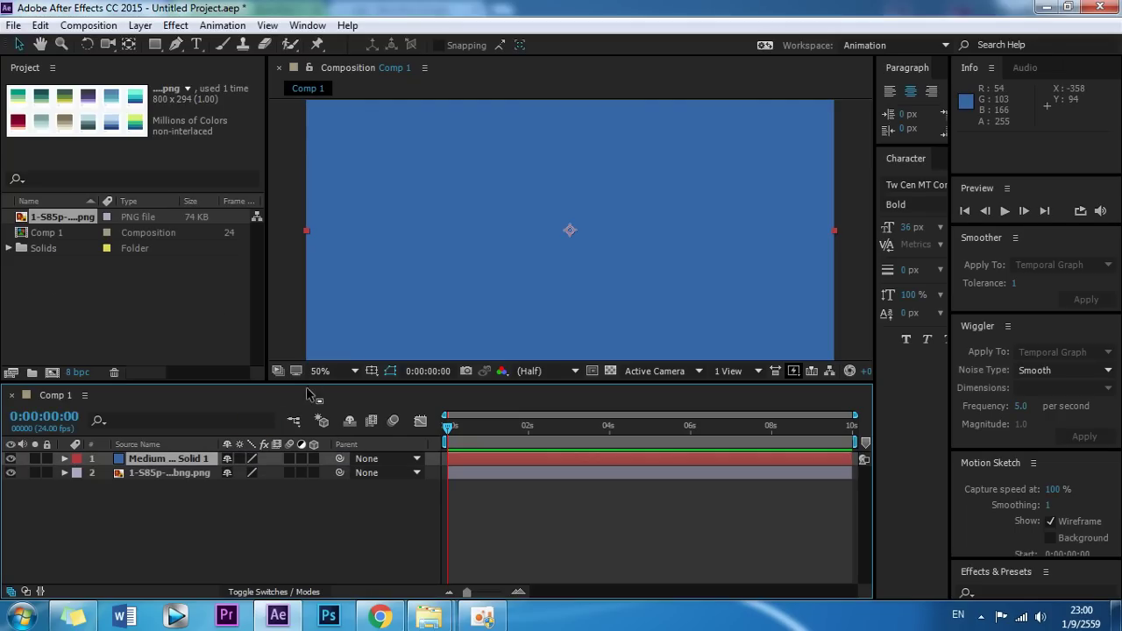
{"action": "scroll", "coordinate": [519, 270], "scroll_direction": "down", "scroll_amount": 2}
{"action": "scroll", "coordinate": [518, 271], "scroll_direction": "up", "scroll_amount": 2}
Delete the colour palette image layer from Comp 1
{"action": "left_click", "coordinate": [175, 473]}
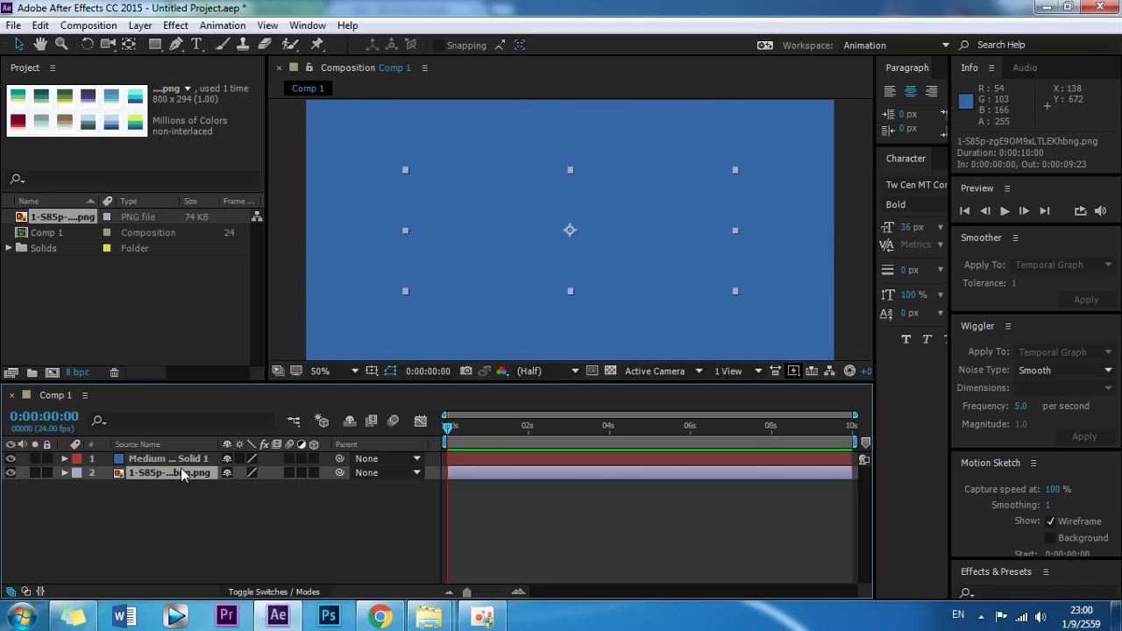
{"action": "key", "text": "Delete"}
{"action": "left_click", "coordinate": [270, 505]}
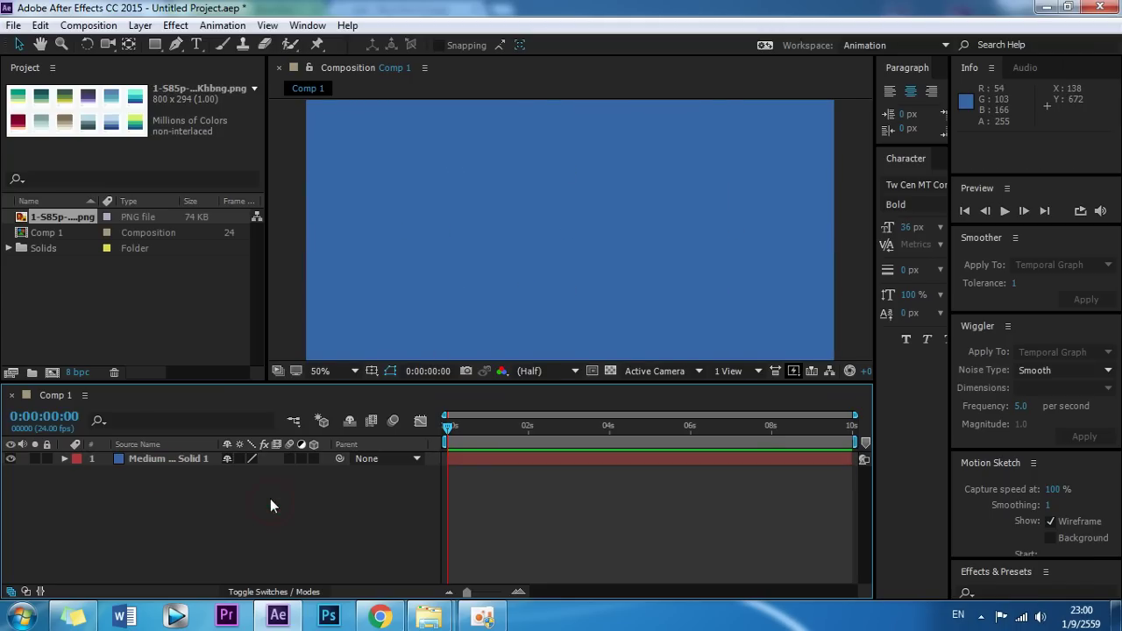
Add a new text layer and type 'ANINMATION'
{"action": "right_click", "coordinate": [260, 493]}
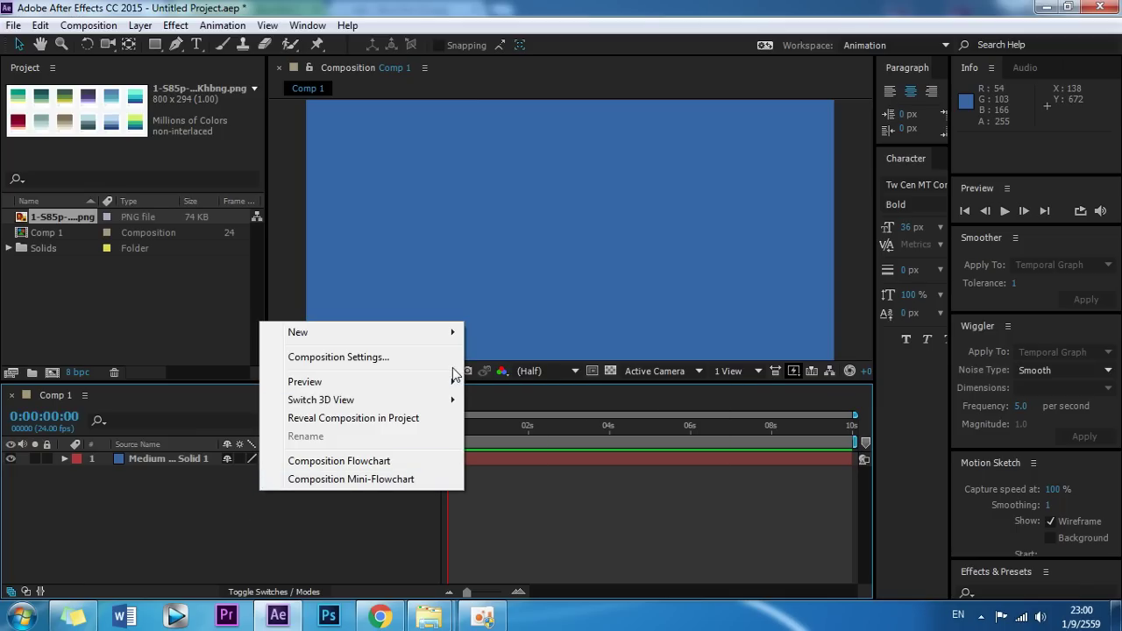
{"action": "right_click", "coordinate": [268, 514]}
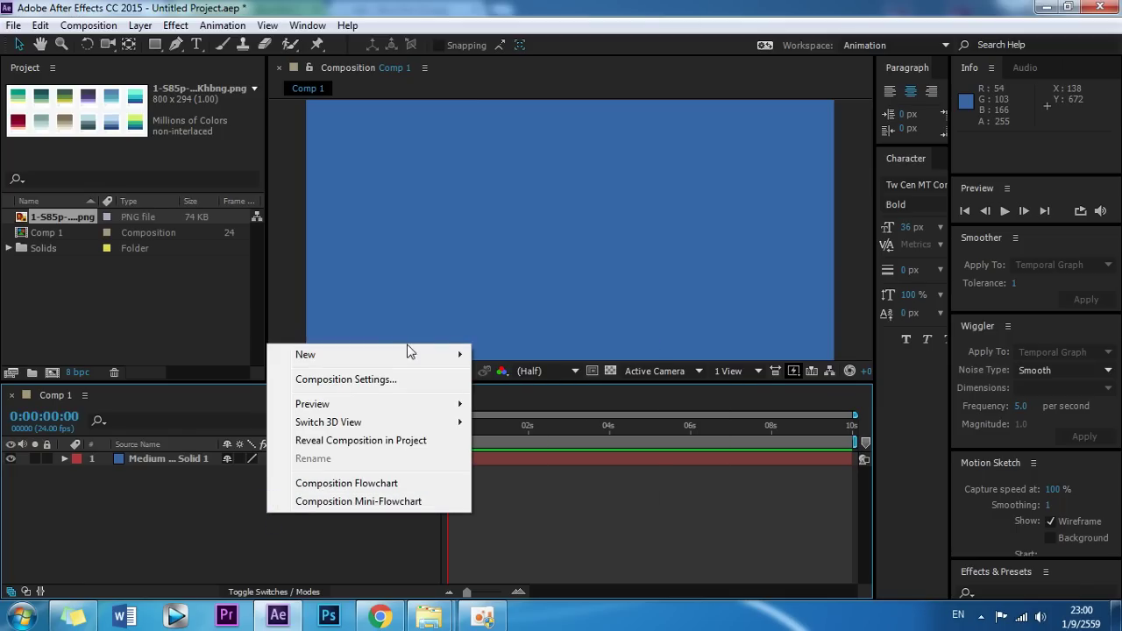
{"action": "mouse_move", "coordinate": [416, 354]}
{"action": "left_click", "coordinate": [531, 379]}
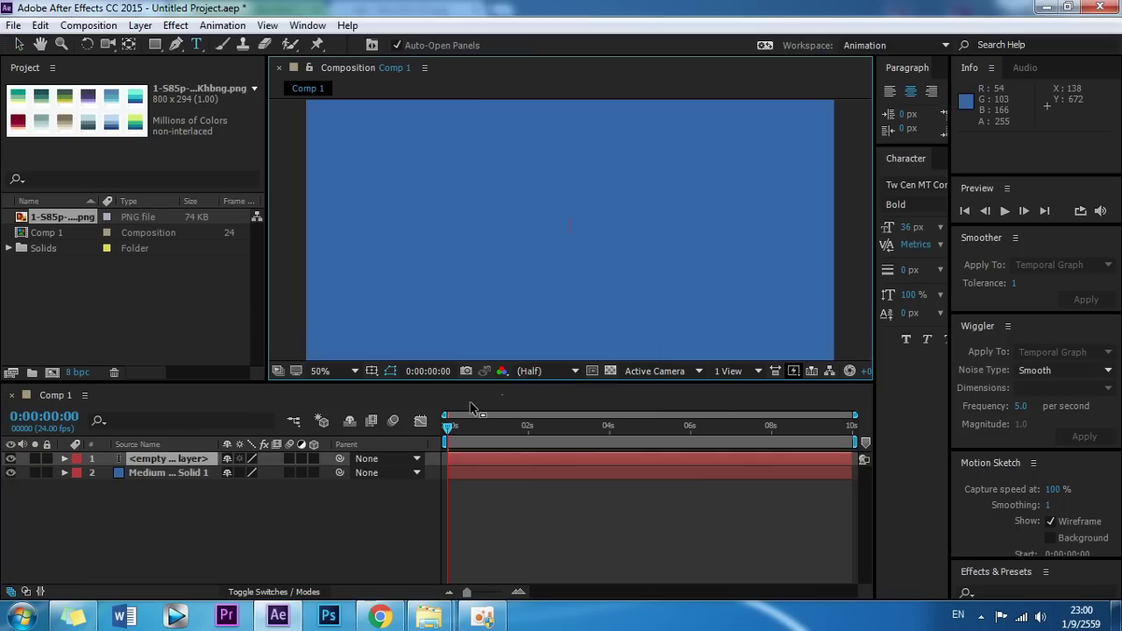
{"action": "type", "text": "A"}
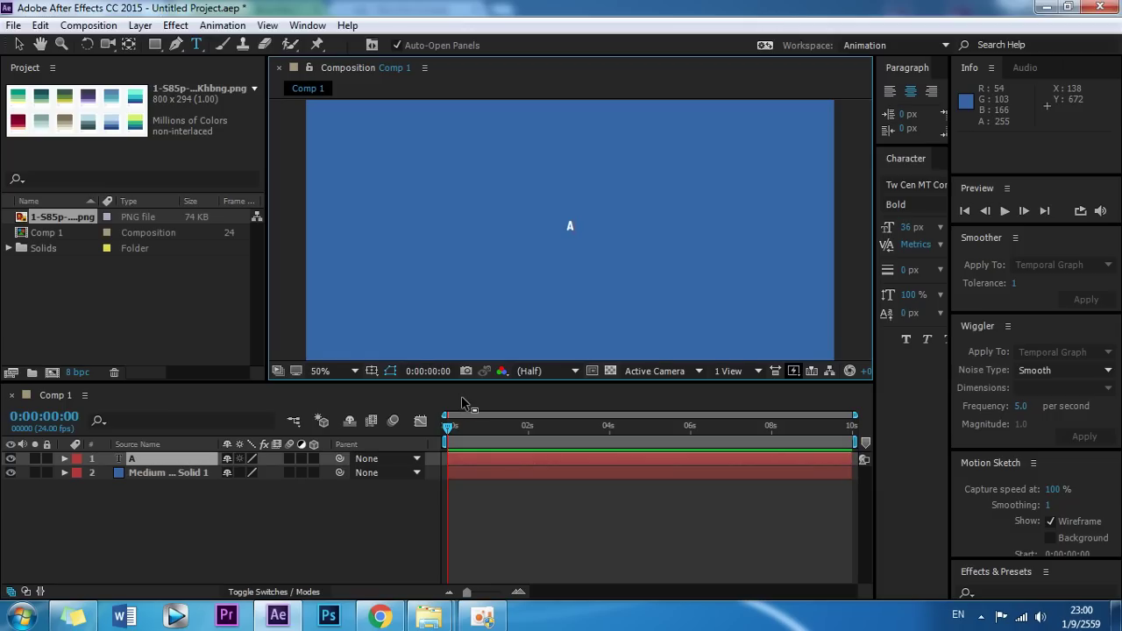
{"action": "type", "text": "NINMATIO"}
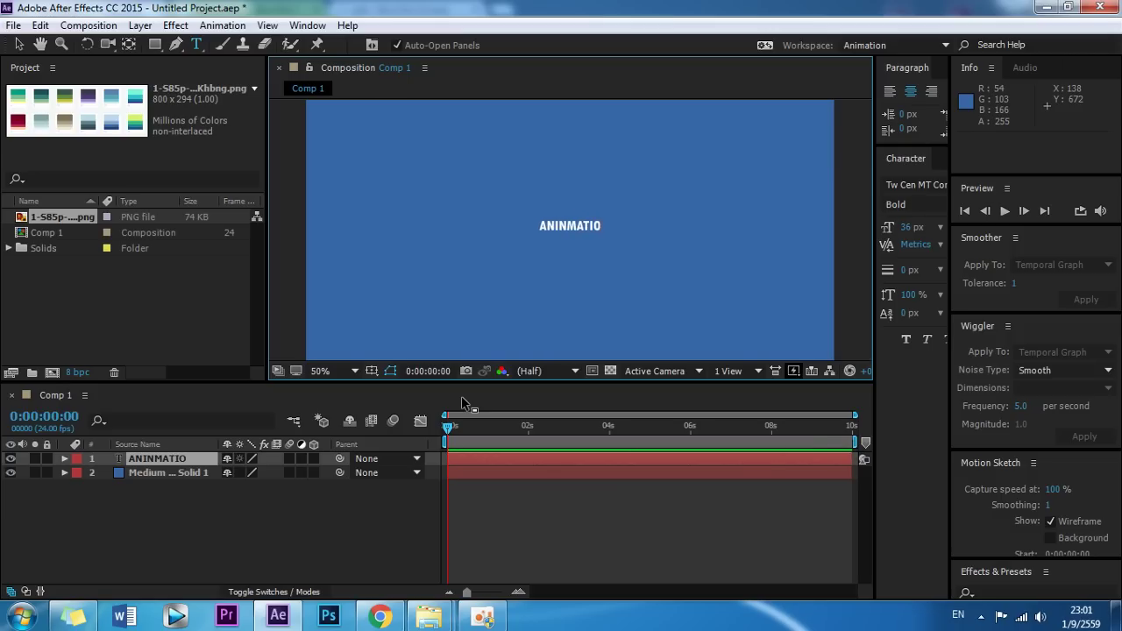
{"action": "type", "text": "N"}
Finish the ANINMATION text and scale it up to about 521% using its corner handle
{"action": "left_click", "coordinate": [198, 461]}
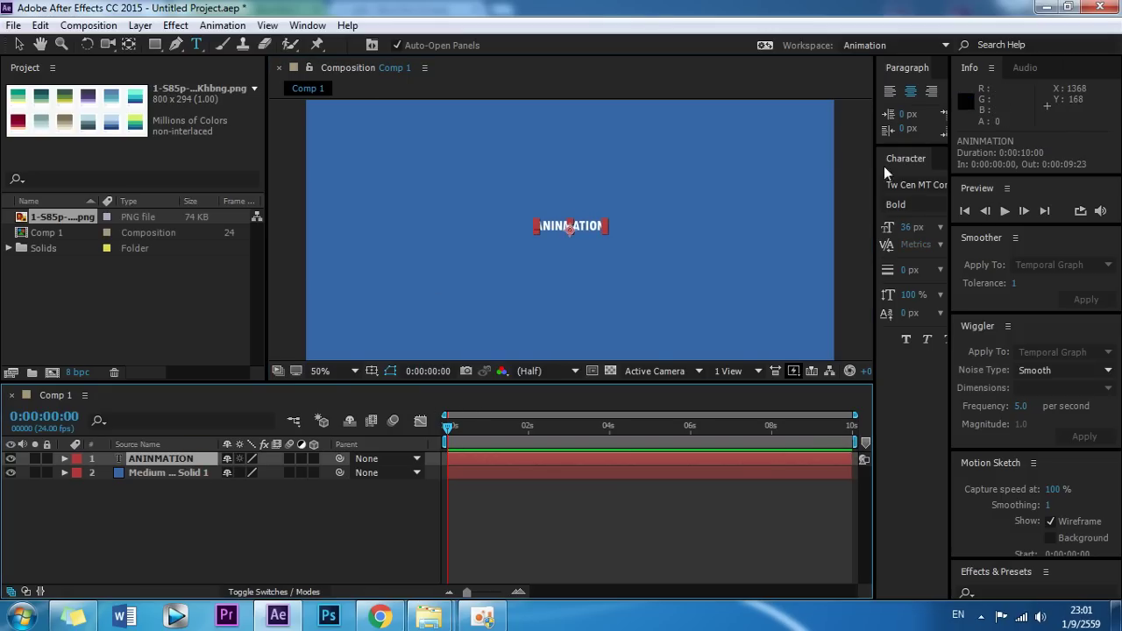
{"action": "left_click", "coordinate": [19, 44]}
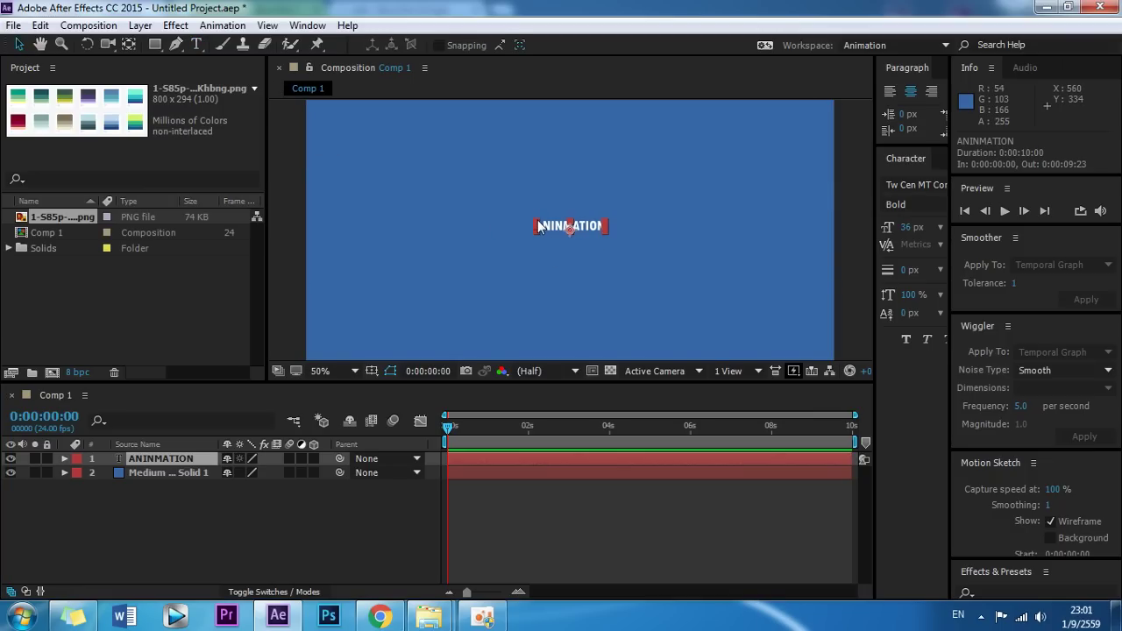
{"action": "left_click", "coordinate": [538, 226]}
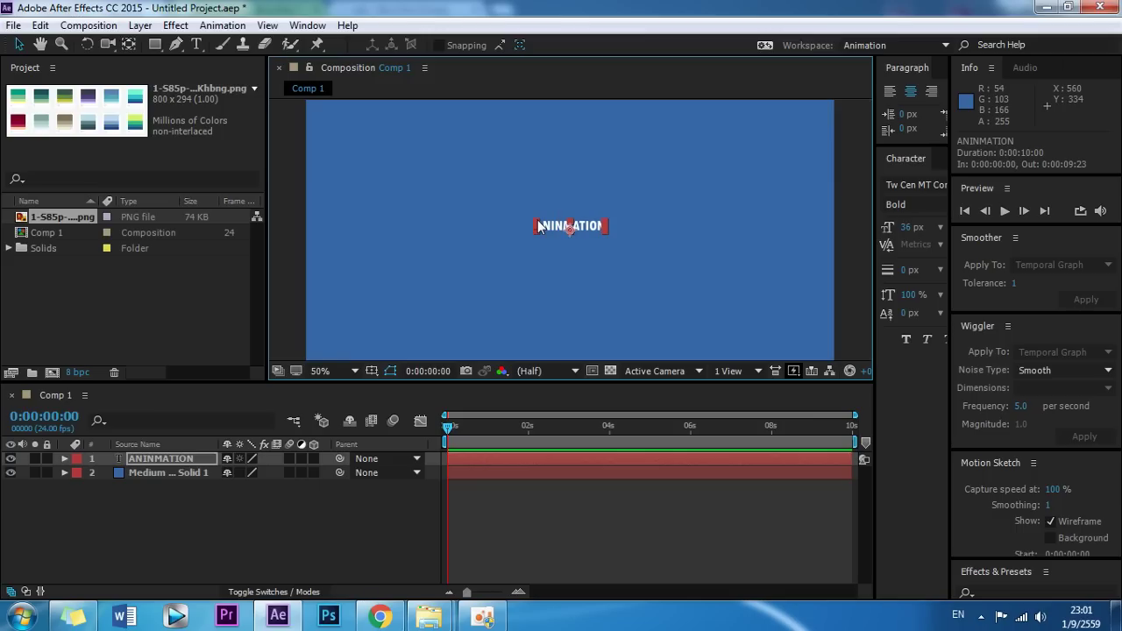
{"action": "left_click_drag", "start_coordinate": [539, 227], "coordinate": [449, 129]}
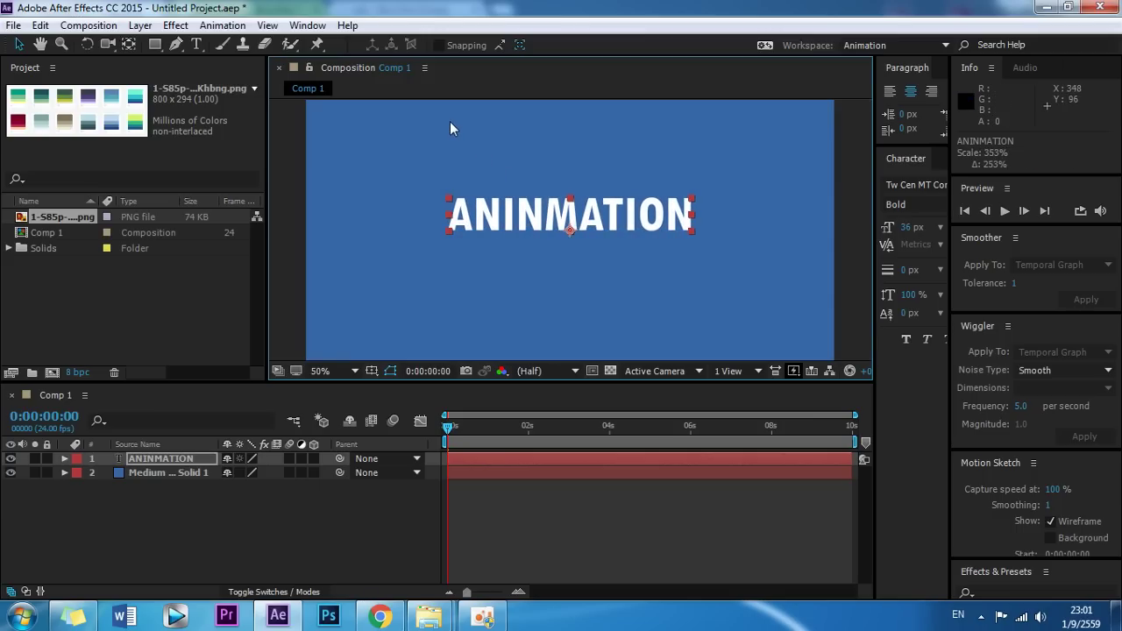
{"action": "left_click_drag", "start_coordinate": [450, 129], "coordinate": [416, 112]}
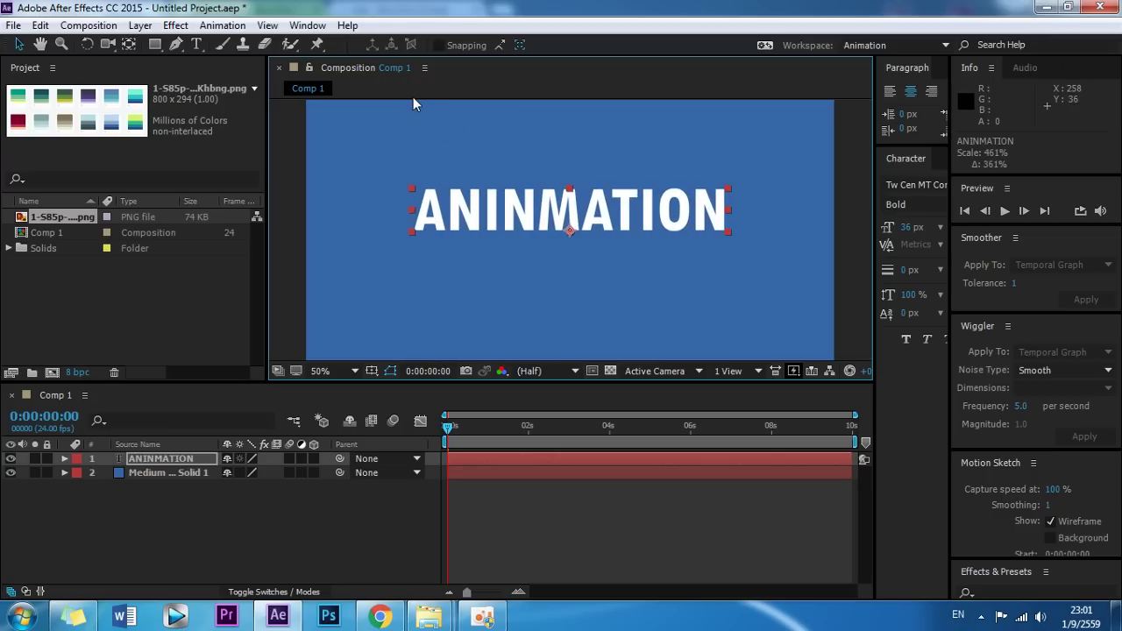
{"action": "key", "text": "comma"}
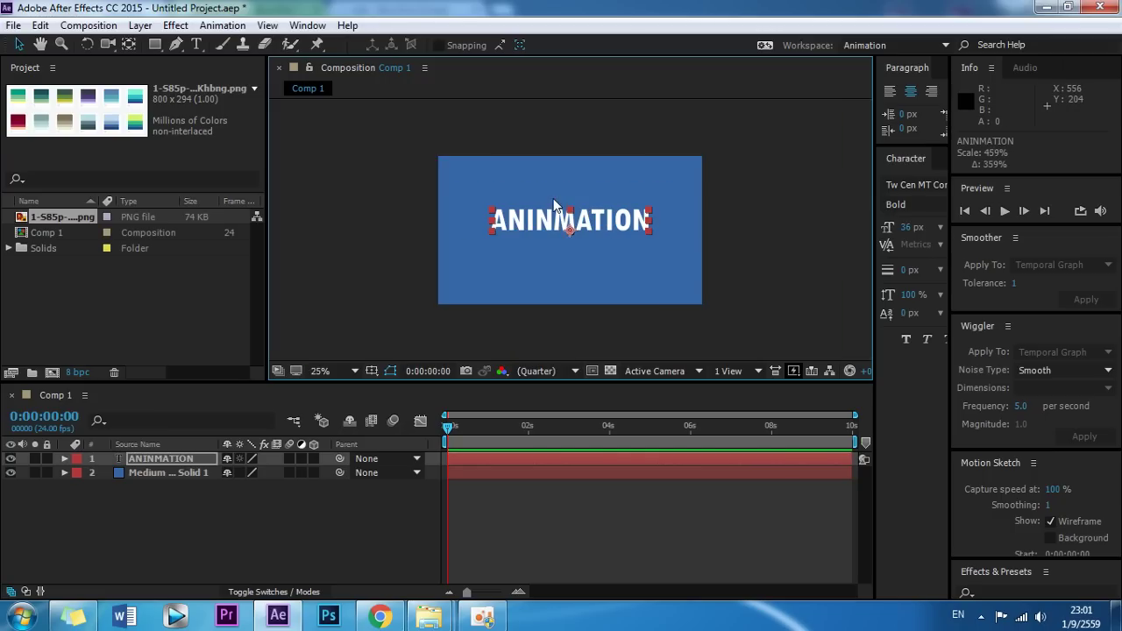
{"action": "left_click_drag", "start_coordinate": [415, 111], "coordinate": [479, 200]}
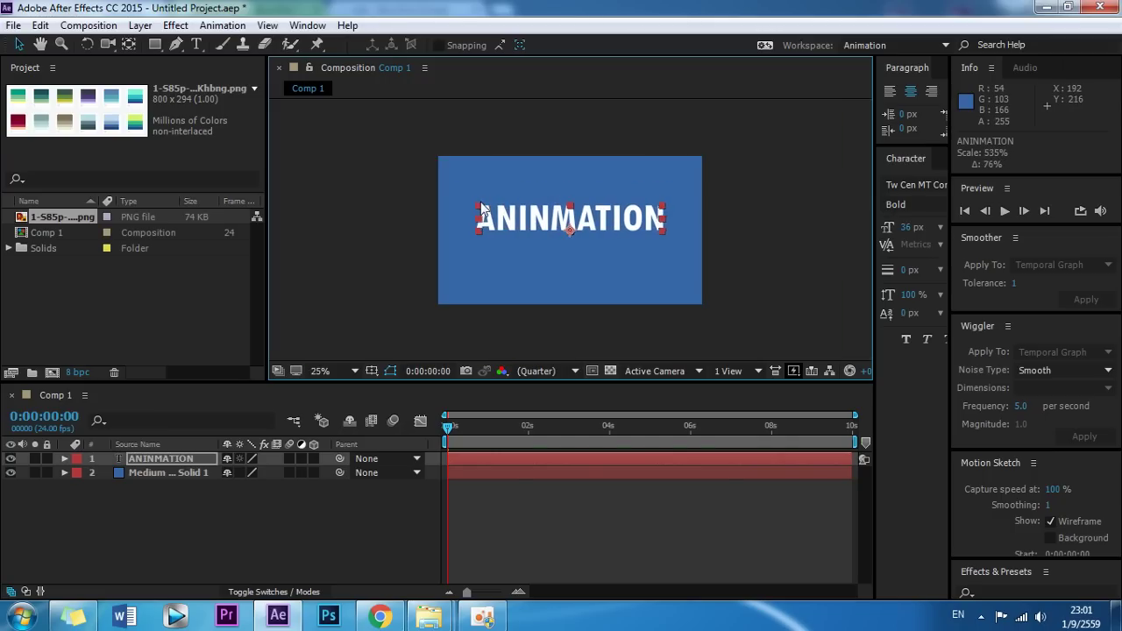
{"action": "key", "text": "period"}
{"action": "key", "text": "comma"}
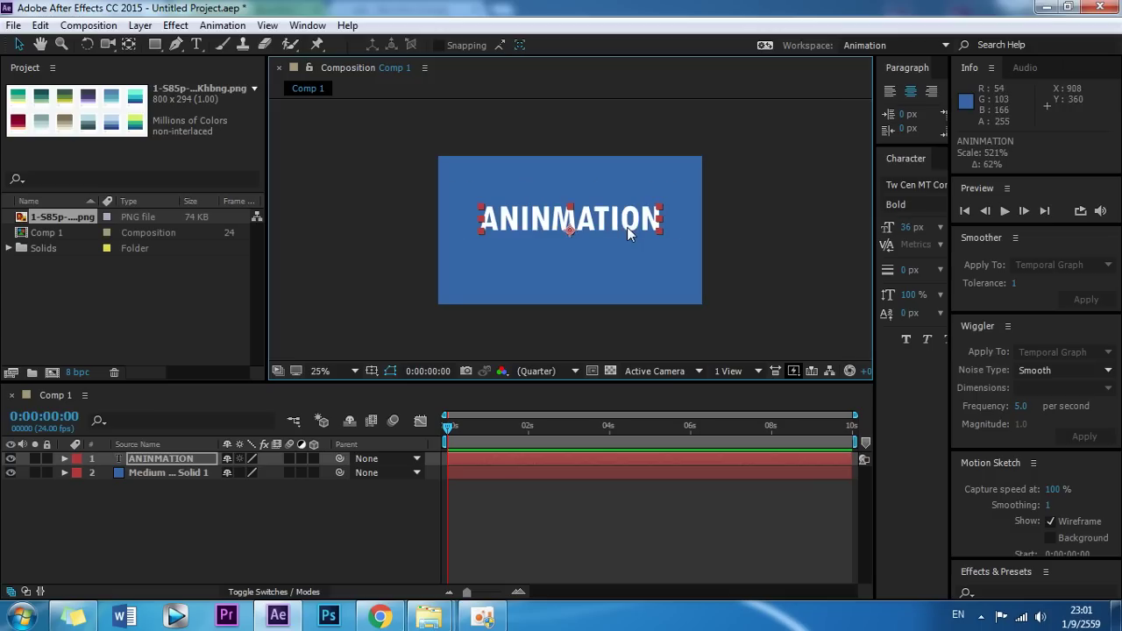
{"action": "left_click", "coordinate": [373, 370]}
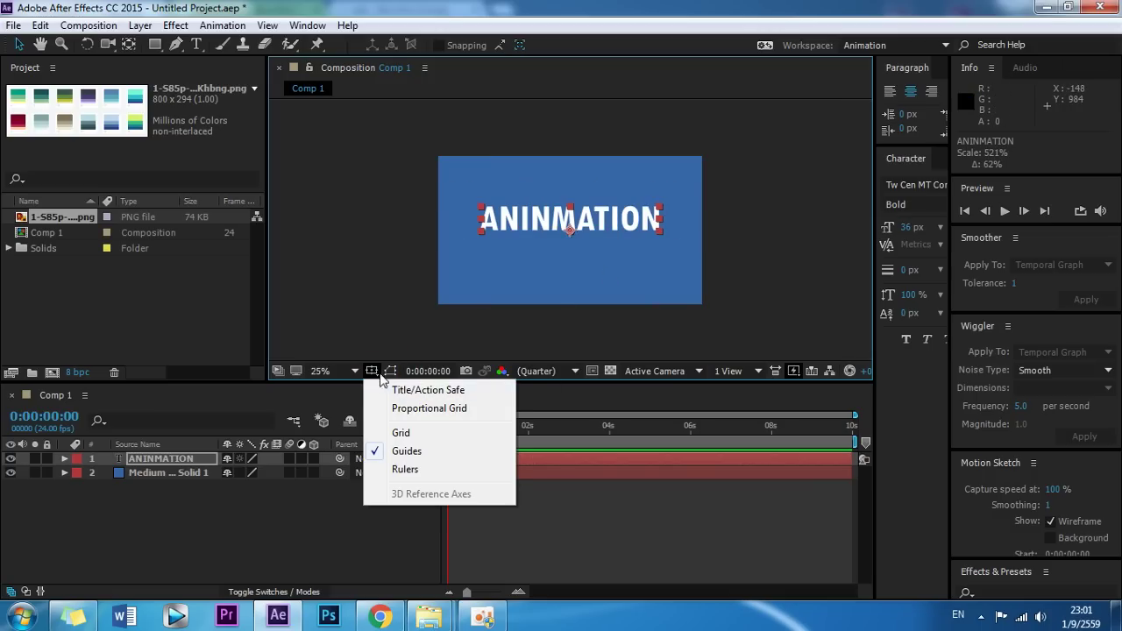
With title/action safe guides shown, move the text down to position 640, 412, then hide the guides
{"action": "left_click", "coordinate": [401, 391]}
{"action": "key", "text": "period"}
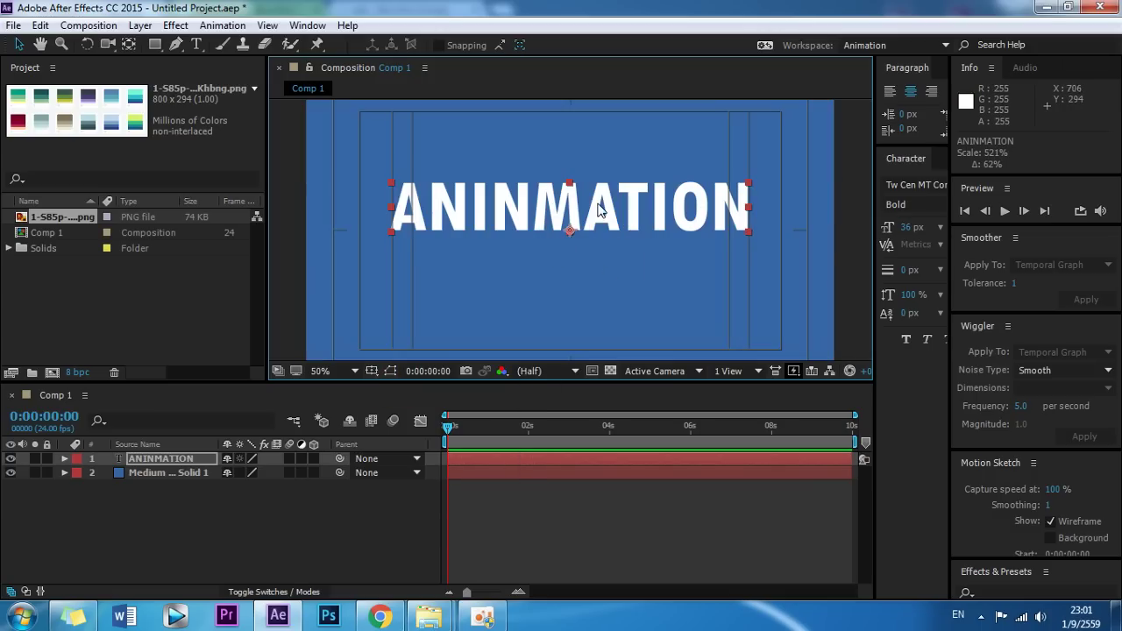
{"action": "mouse_move", "coordinate": [635, 205]}
{"action": "left_mouse_down"}
{"action": "mouse_move", "coordinate": [637, 235]}
{"action": "mouse_move", "coordinate": [638, 223]}
{"action": "left_mouse_up"}
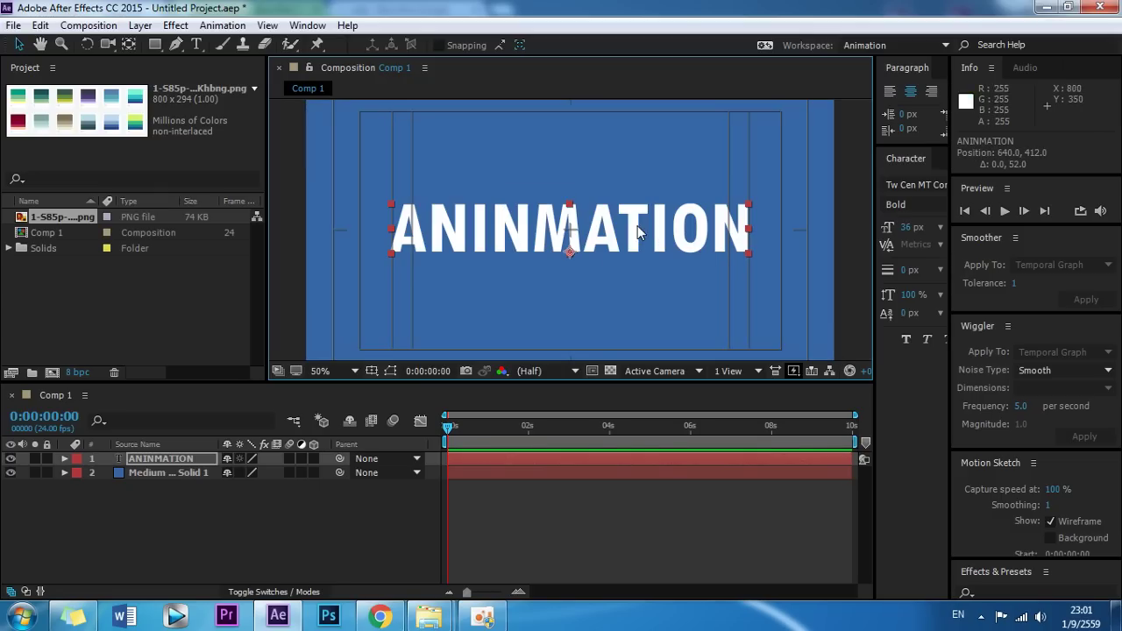
{"action": "left_click", "coordinate": [371, 371]}
{"action": "left_click", "coordinate": [396, 389]}
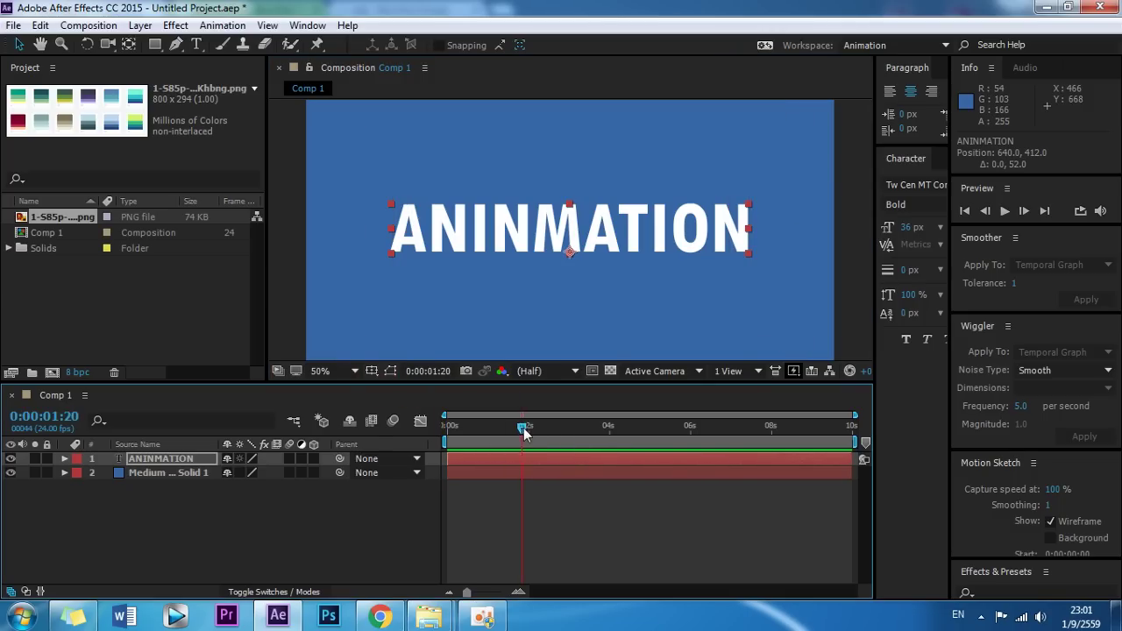
{"action": "left_click", "coordinate": [218, 486]}
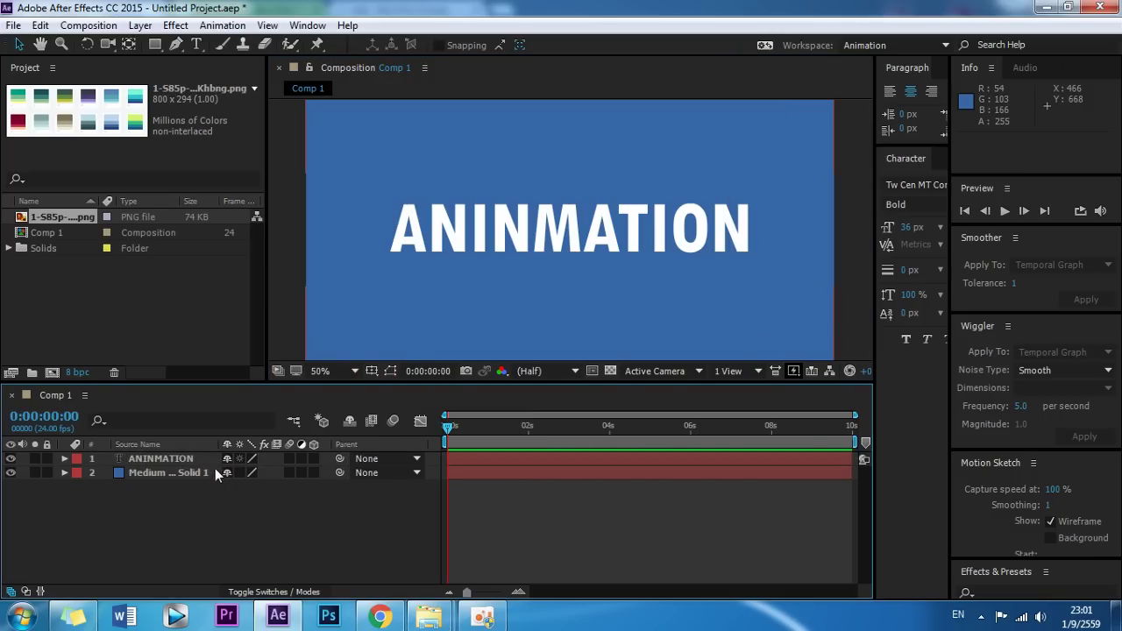
Add a Position text animator (Animator 1) to the ANINMATION layer
{"action": "left_click", "coordinate": [176, 462]}
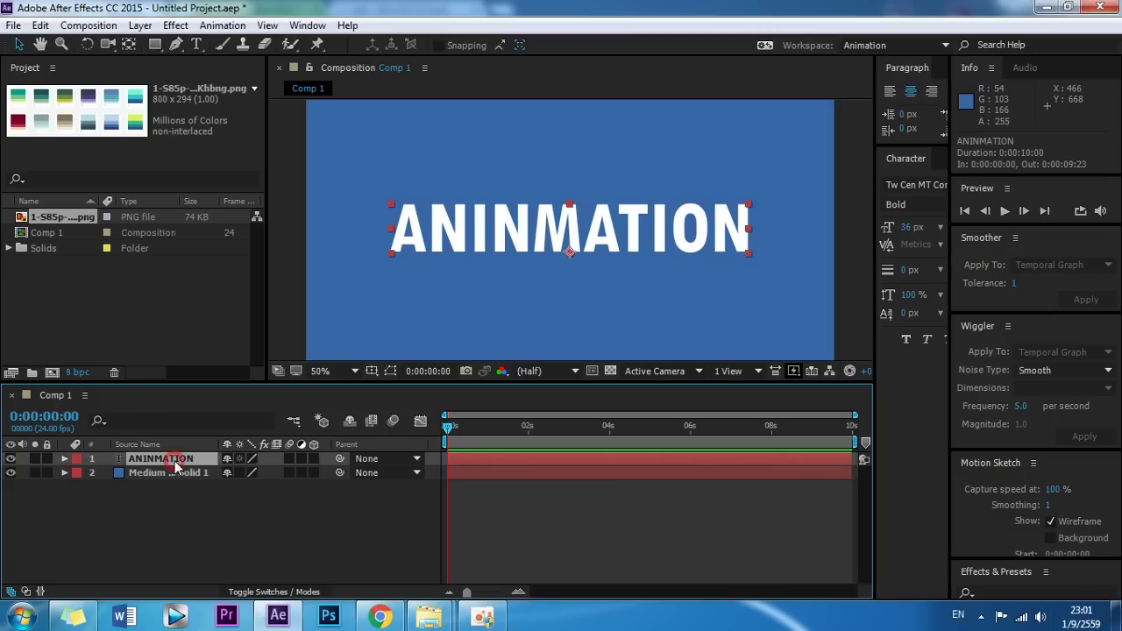
{"action": "left_click", "coordinate": [64, 458]}
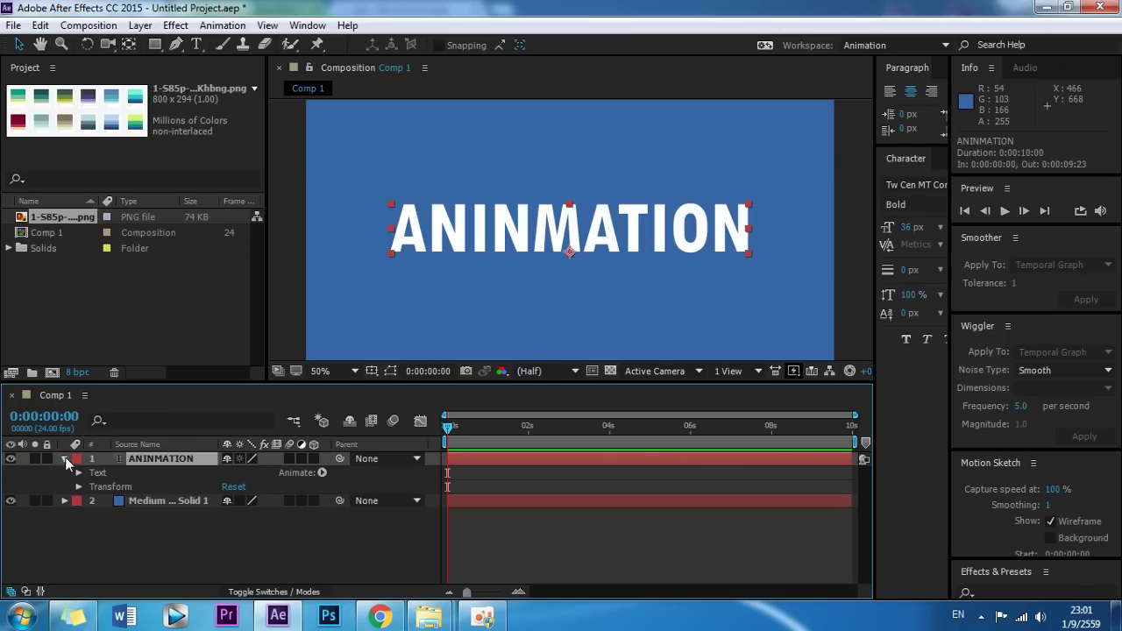
{"action": "left_click", "coordinate": [322, 473]}
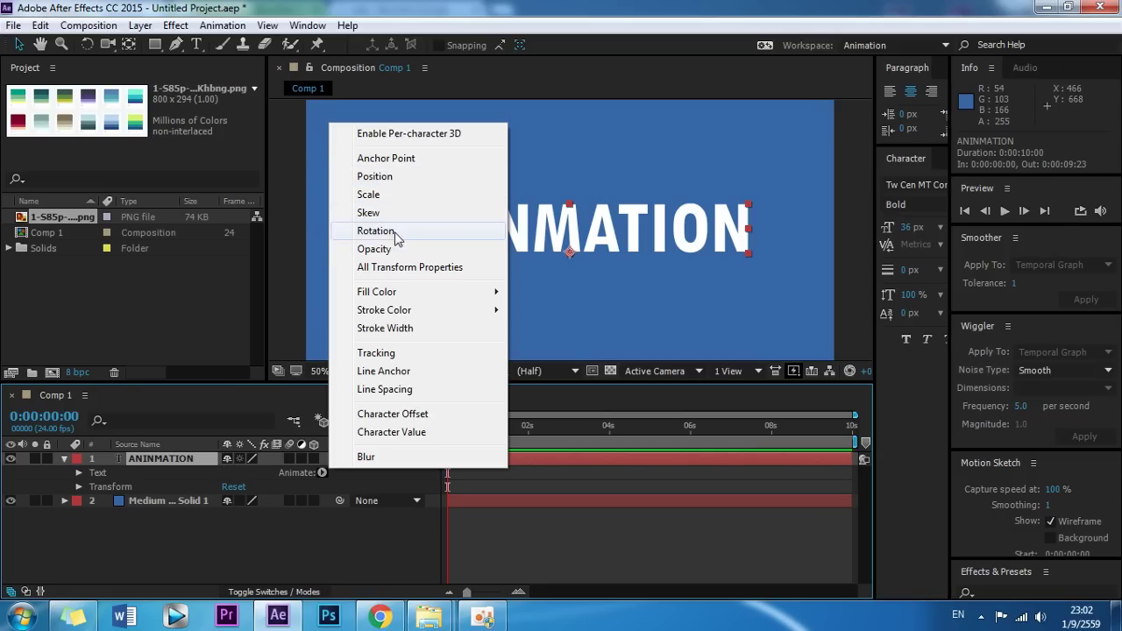
{"action": "left_click", "coordinate": [408, 179]}
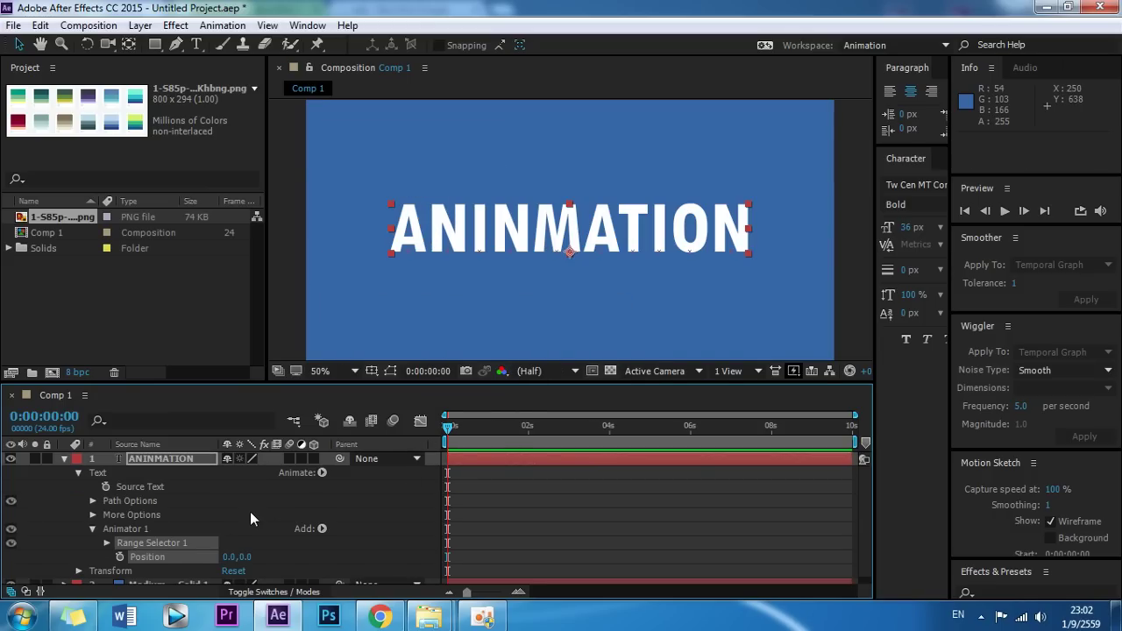
Scrub Animator 1's Position to 0.0, 77.0 so the text drops below the frame
{"action": "scroll", "coordinate": [249, 517], "scroll_direction": "down", "scroll_amount": 1}
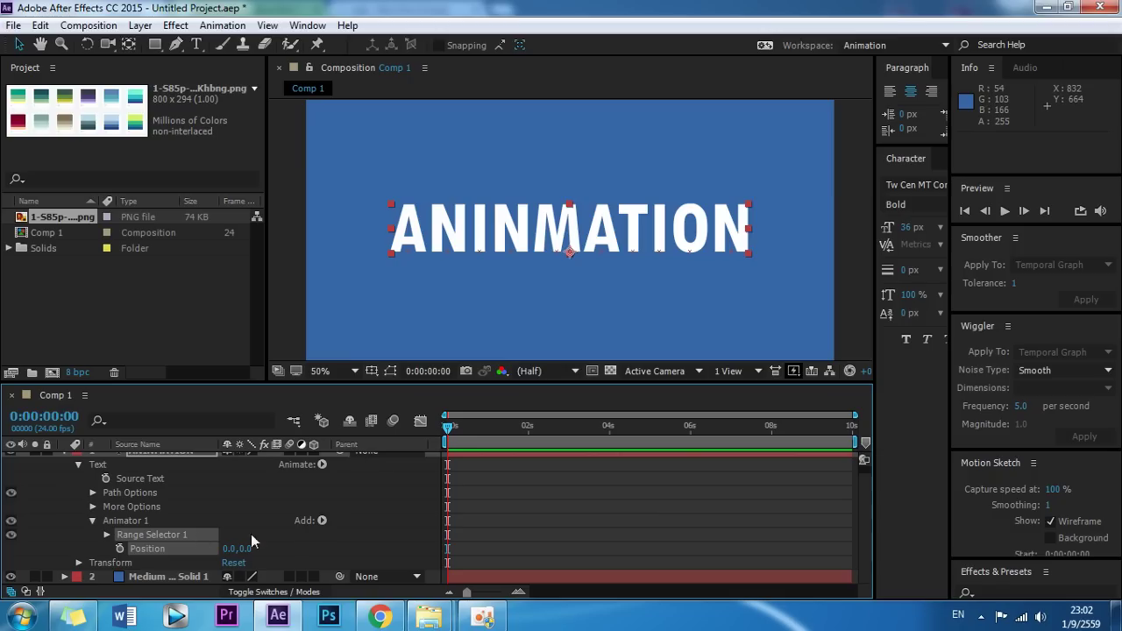
{"action": "left_click", "coordinate": [336, 537]}
{"action": "left_click_drag", "start_coordinate": [243, 549], "coordinate": [245, 548]}
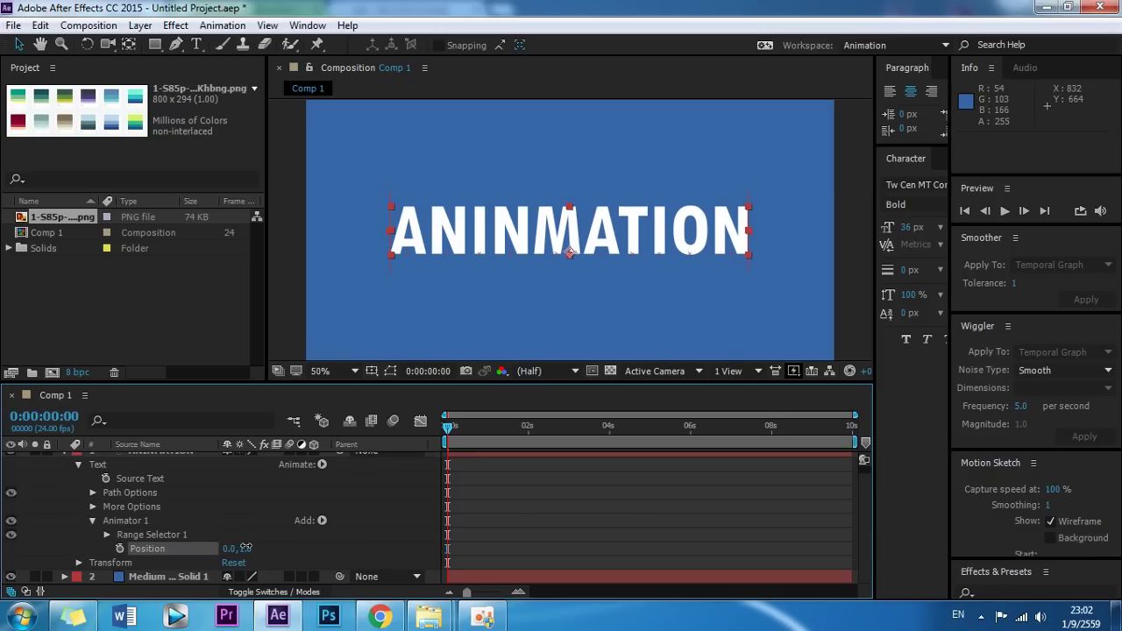
{"action": "left_click_drag", "start_coordinate": [245, 548], "coordinate": [243, 548]}
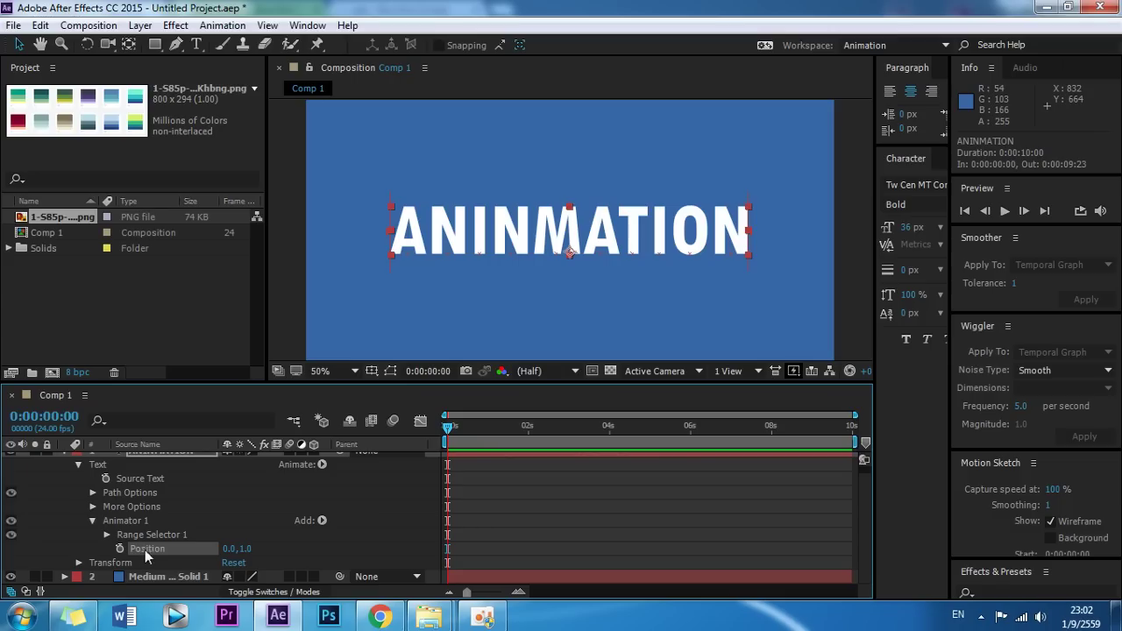
{"action": "mouse_move", "coordinate": [239, 550]}
{"action": "left_mouse_down"}
{"action": "mouse_move", "coordinate": [311, 548]}
{"action": "mouse_move", "coordinate": [295, 537]}
{"action": "left_mouse_up"}
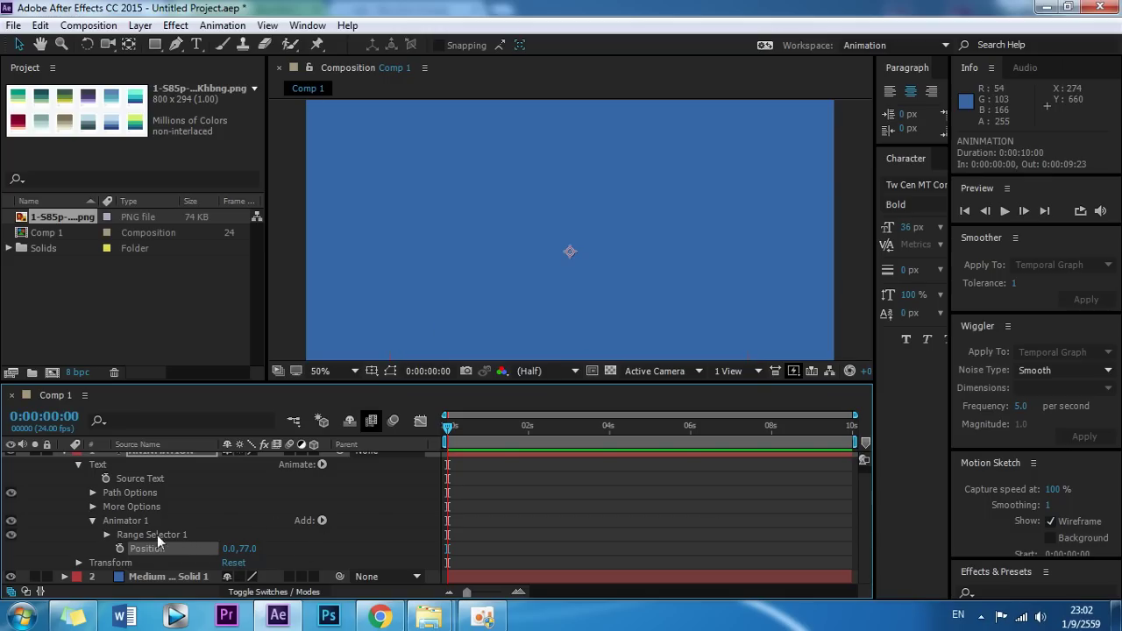
Keyframe Range Selector 1 Start from 0% at 0s to 100% at 0:00:01:03
{"action": "left_click", "coordinate": [107, 536]}
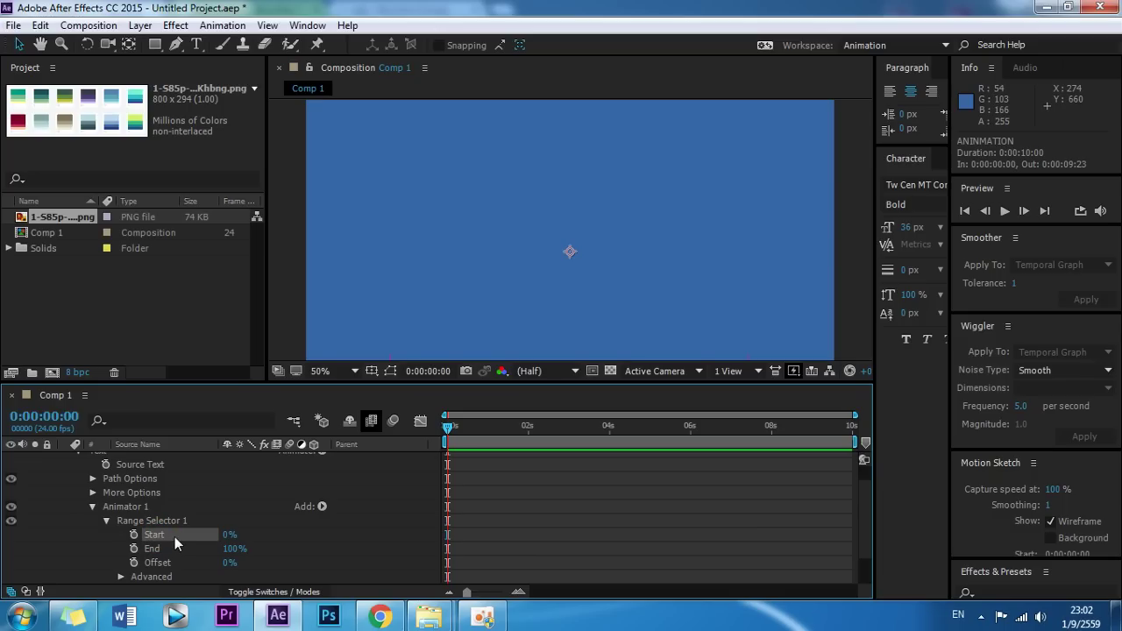
{"action": "left_click", "coordinate": [134, 535]}
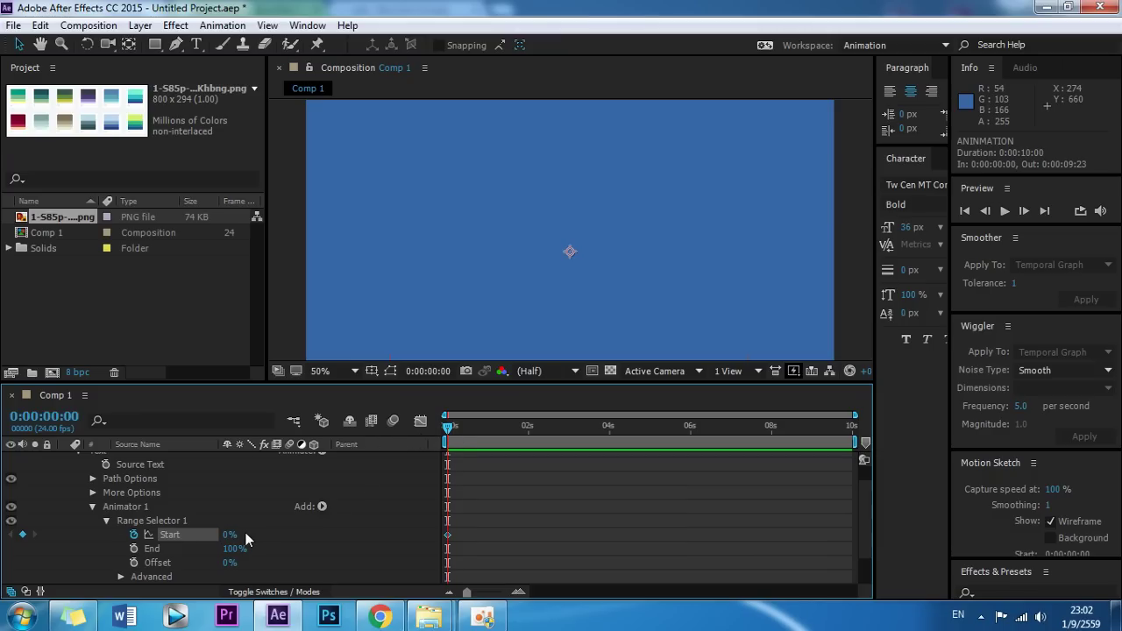
{"action": "left_click_drag", "start_coordinate": [448, 427], "coordinate": [494, 427]}
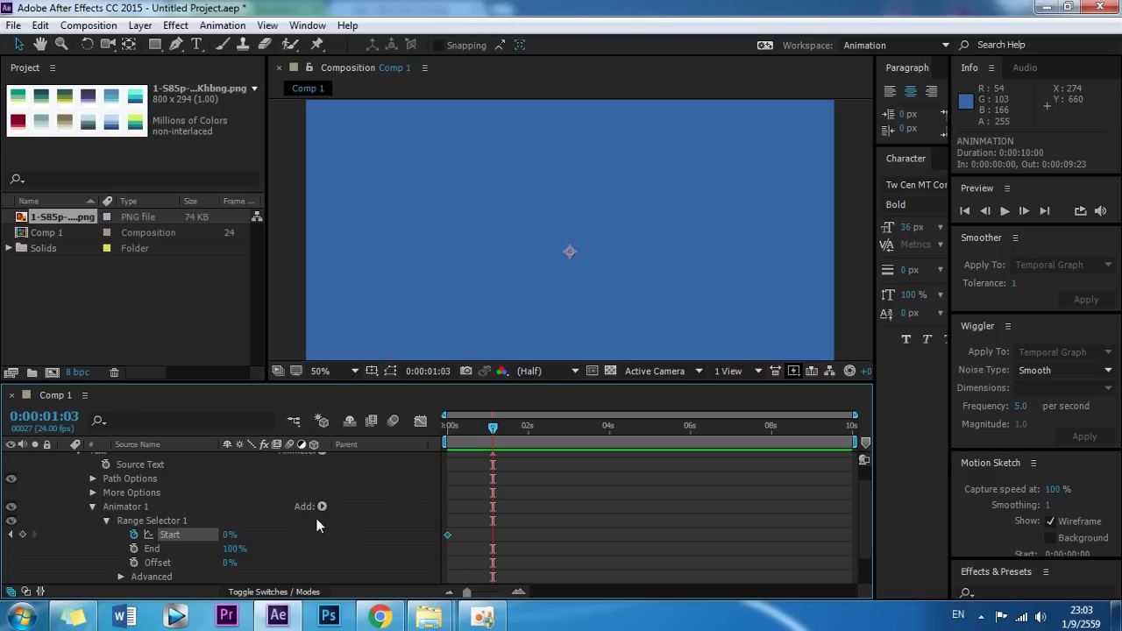
{"action": "left_click_drag", "start_coordinate": [226, 537], "coordinate": [530, 520]}
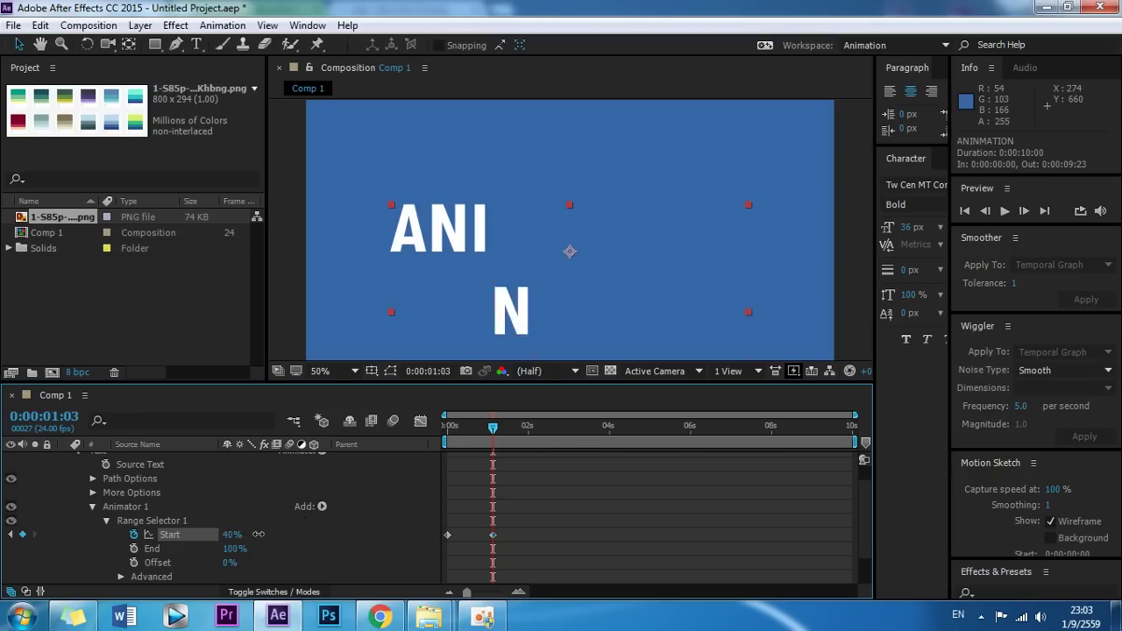
{"action": "left_click", "coordinate": [343, 537]}
Preview the letter-by-letter reveal from the start of the timeline
{"action": "left_click_drag", "start_coordinate": [493, 427], "coordinate": [441, 430]}
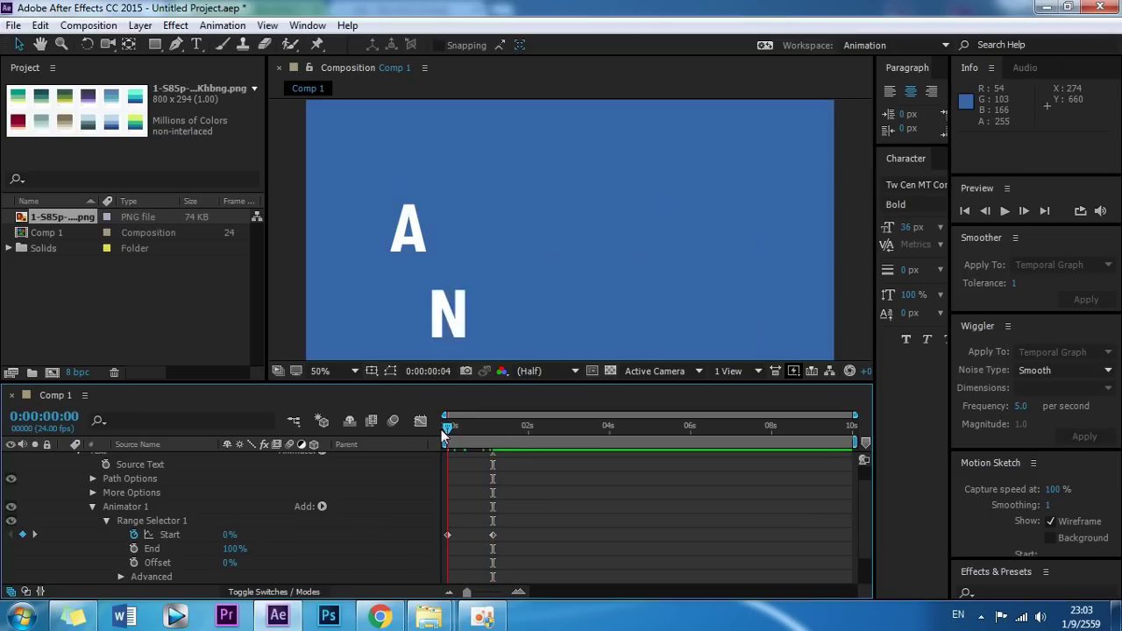
{"action": "key", "text": "space"}
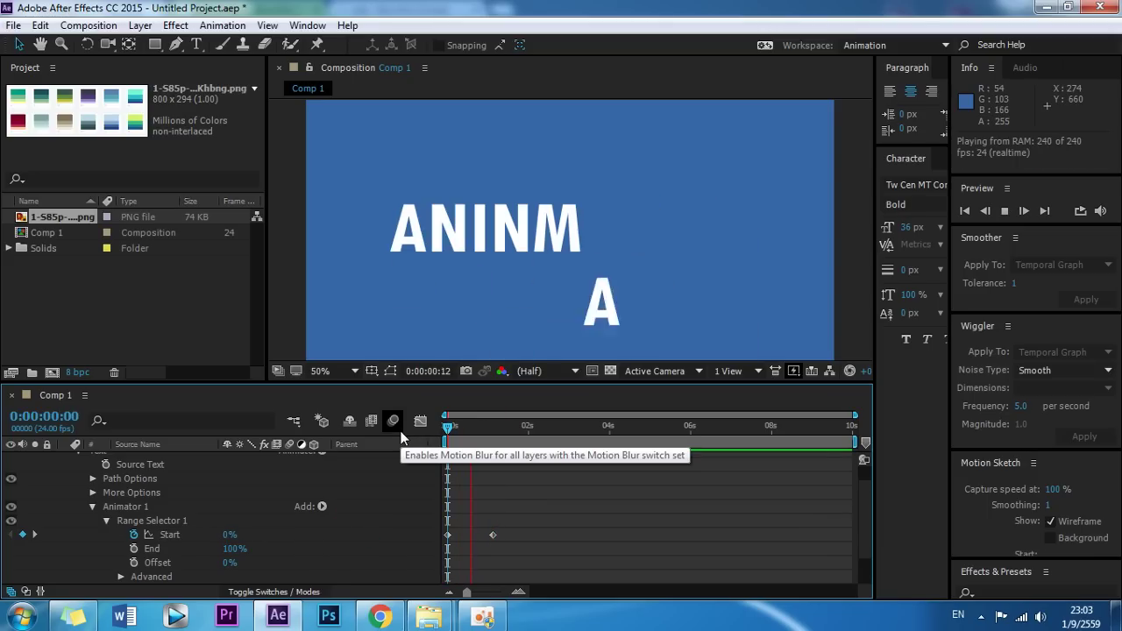
{"action": "mouse_move", "coordinate": [449, 430]}
{"action": "left_mouse_down"}
{"action": "mouse_move", "coordinate": [520, 433]}
{"action": "mouse_move", "coordinate": [471, 434]}
{"action": "left_mouse_up"}
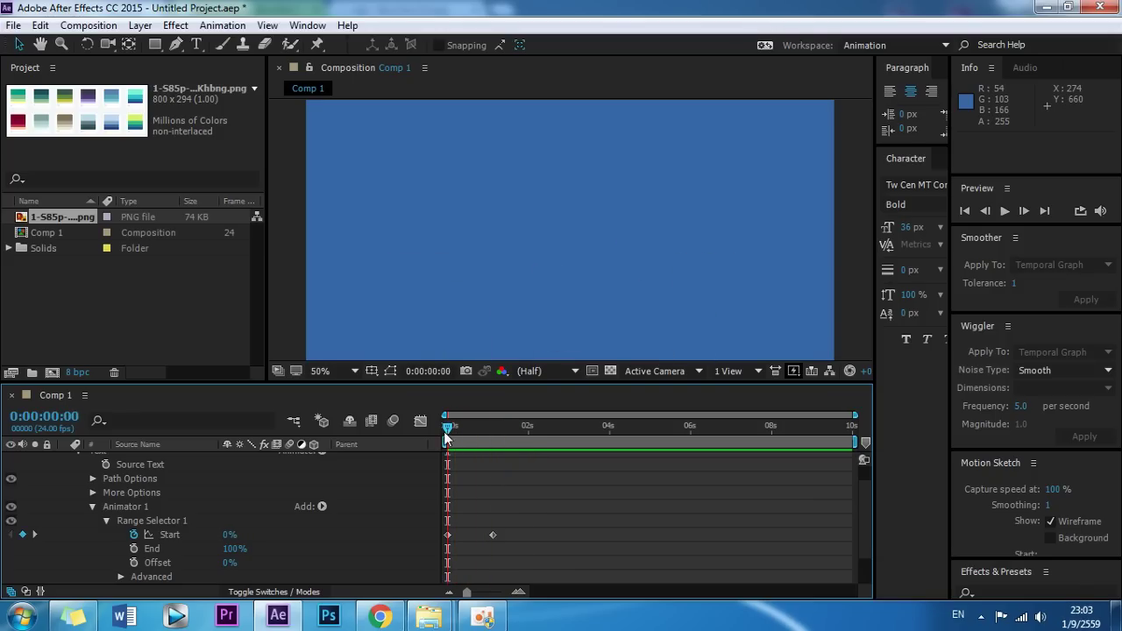
{"action": "left_click", "coordinate": [322, 506]}
Add a Rotation property to Animator 1 and set it to 0x+155°
{"action": "mouse_move", "coordinate": [366, 517]}
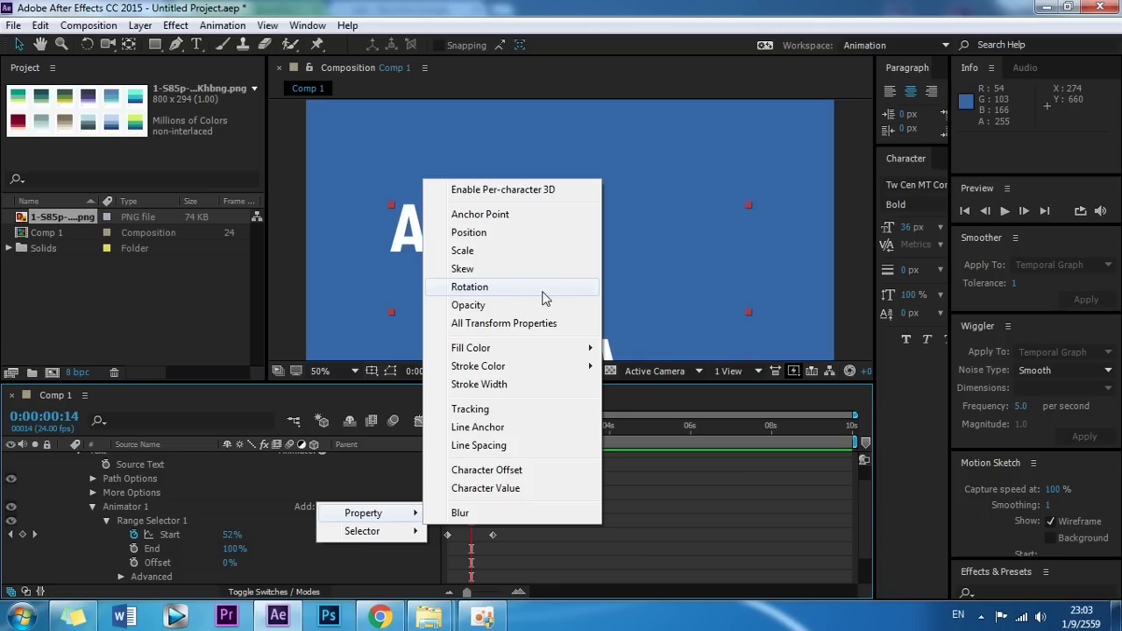
{"action": "left_click", "coordinate": [496, 289]}
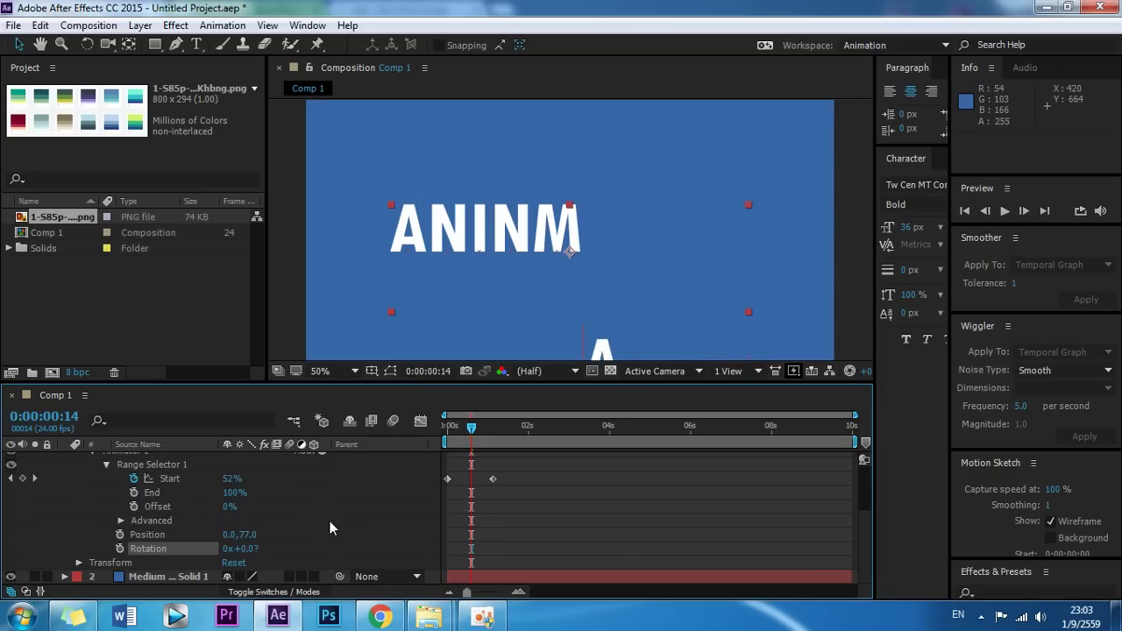
{"action": "left_click", "coordinate": [467, 428]}
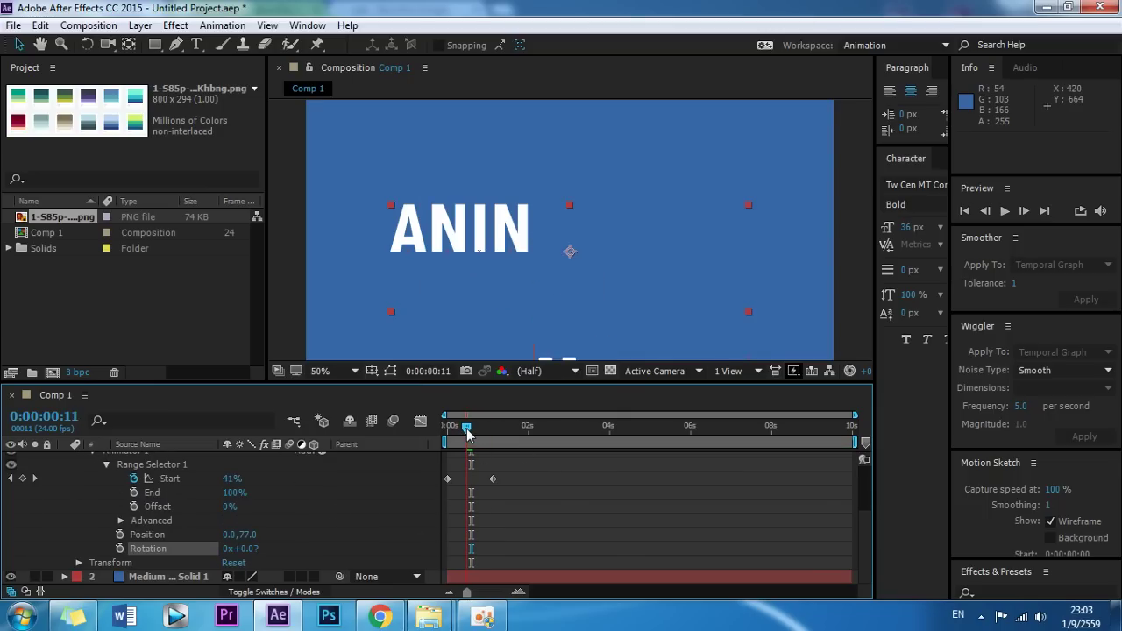
{"action": "left_click_drag", "start_coordinate": [466, 429], "coordinate": [469, 430]}
{"action": "left_click_drag", "start_coordinate": [250, 547], "coordinate": [372, 549]}
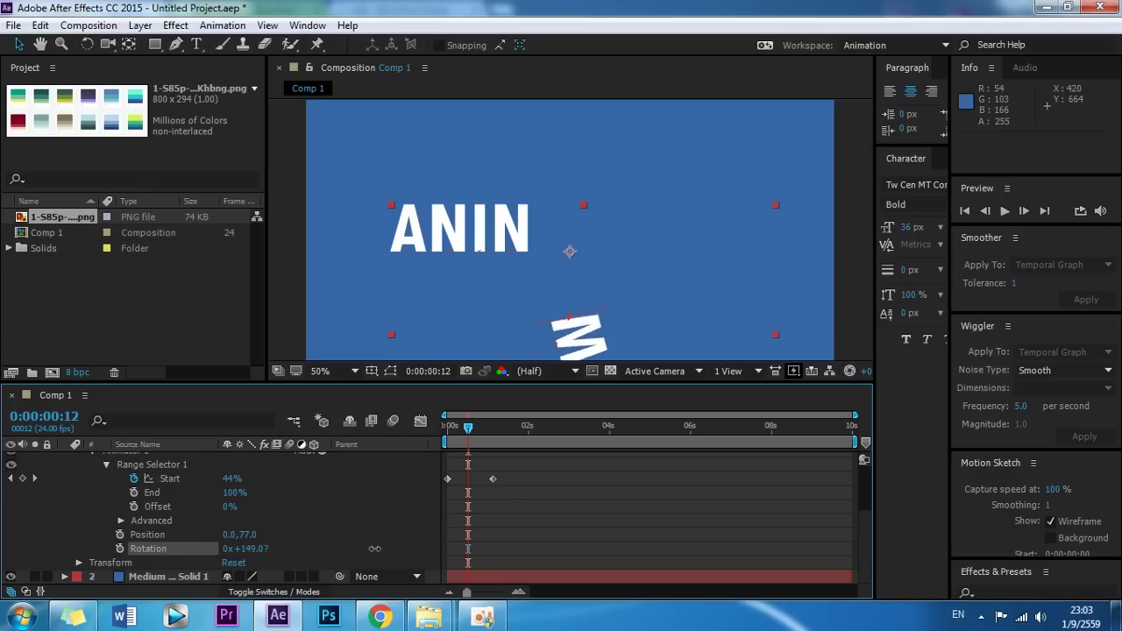
{"action": "left_click_drag", "start_coordinate": [371, 549], "coordinate": [388, 549]}
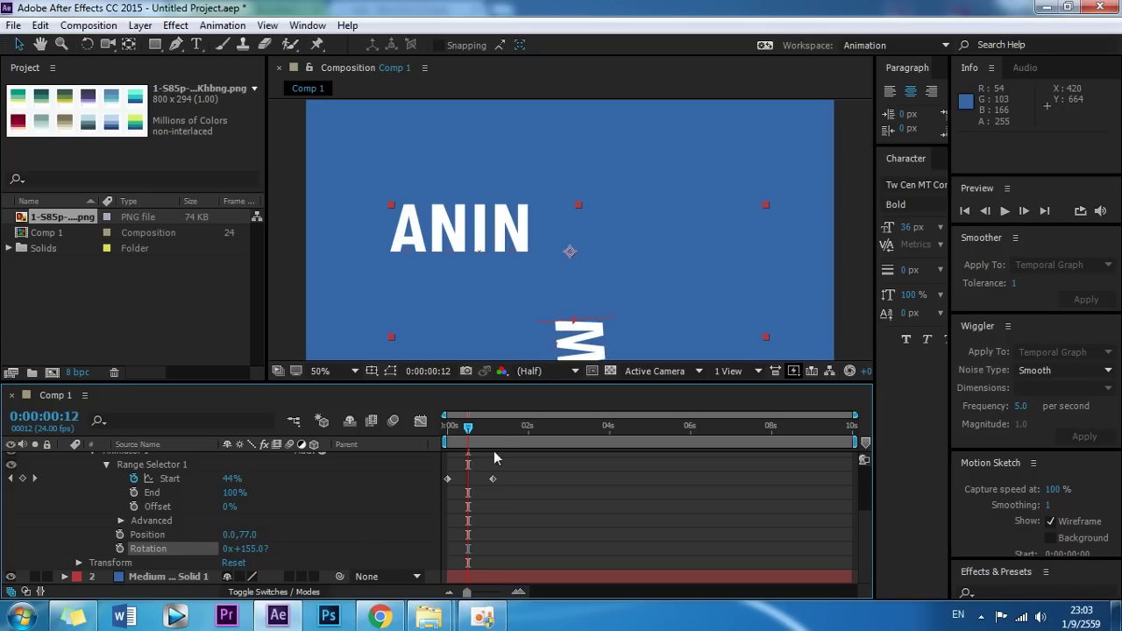
Preview and scrub the reveal with spinning letters, then select Animator 1
{"action": "left_click_drag", "start_coordinate": [468, 428], "coordinate": [446, 431]}
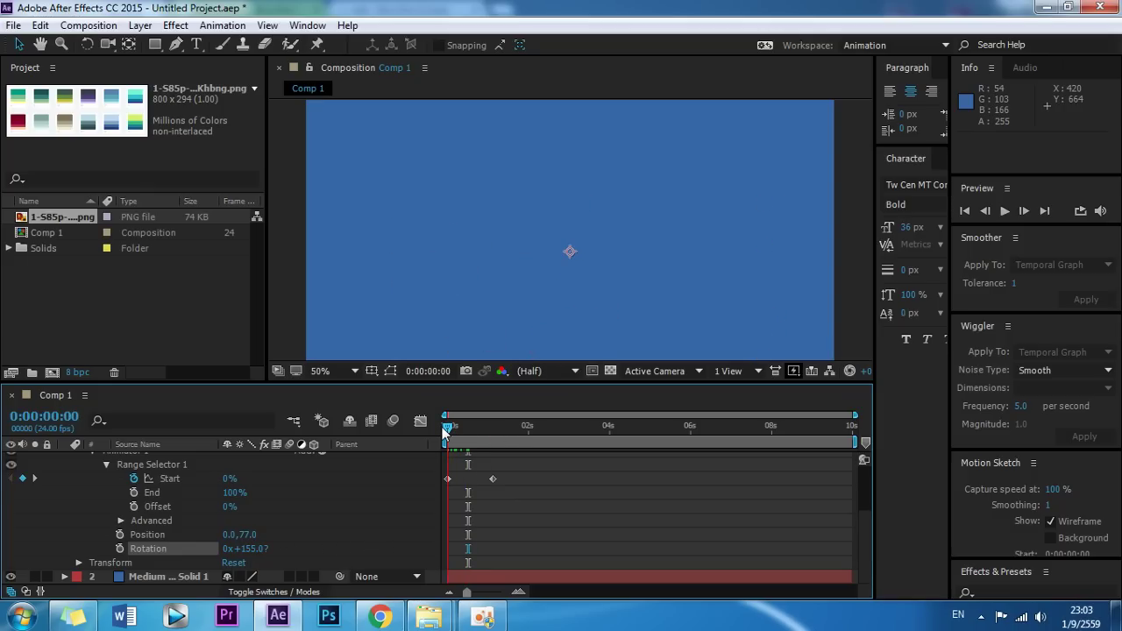
{"action": "key", "text": "space"}
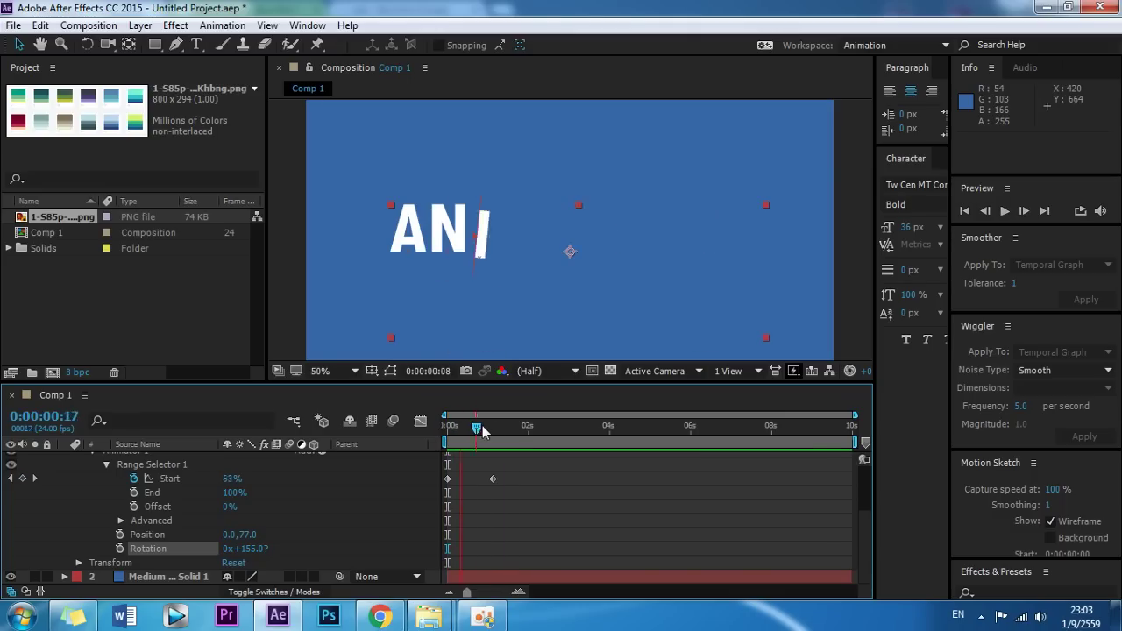
{"action": "left_click", "coordinate": [466, 428]}
{"action": "mouse_move", "coordinate": [465, 428]}
{"action": "left_mouse_down"}
{"action": "mouse_move", "coordinate": [514, 431]}
{"action": "mouse_move", "coordinate": [491, 428]}
{"action": "left_mouse_up"}
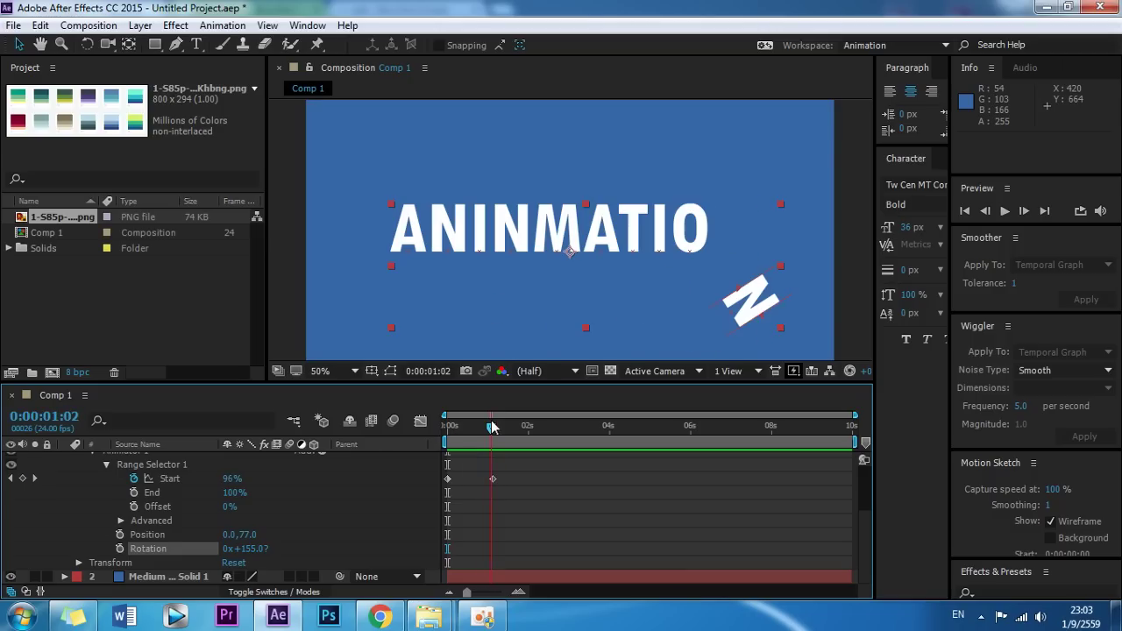
{"action": "scroll", "coordinate": [226, 531], "scroll_direction": "up", "scroll_amount": 3}
{"action": "scroll", "coordinate": [226, 525], "scroll_direction": "down", "scroll_amount": 3}
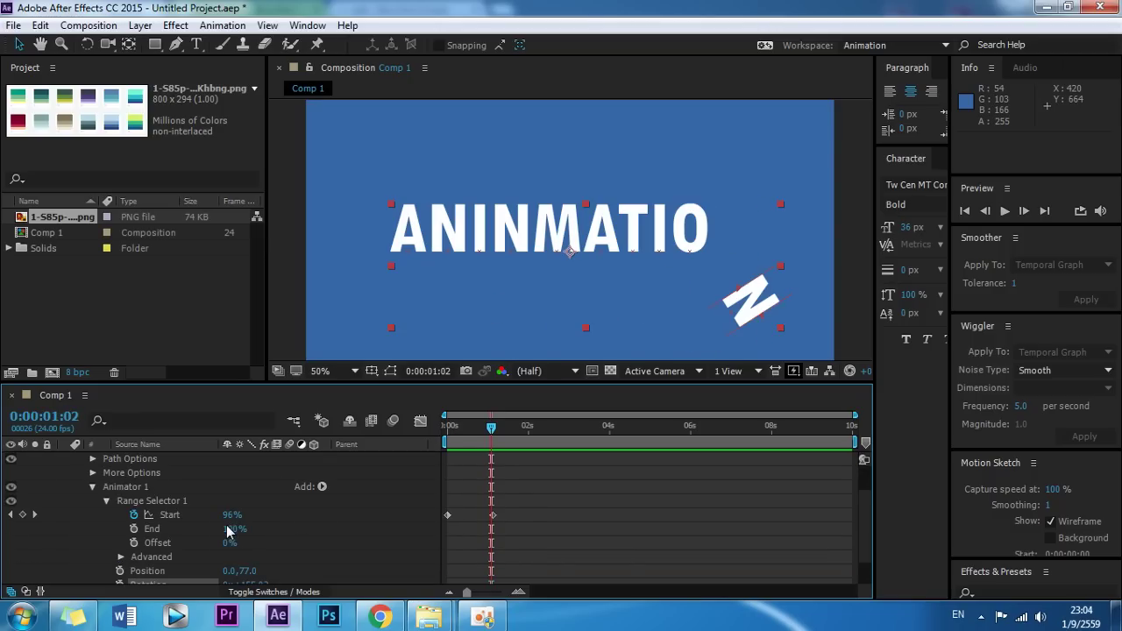
{"action": "left_click", "coordinate": [140, 488]}
{"action": "scroll", "coordinate": [167, 512], "scroll_direction": "up", "scroll_amount": 3}
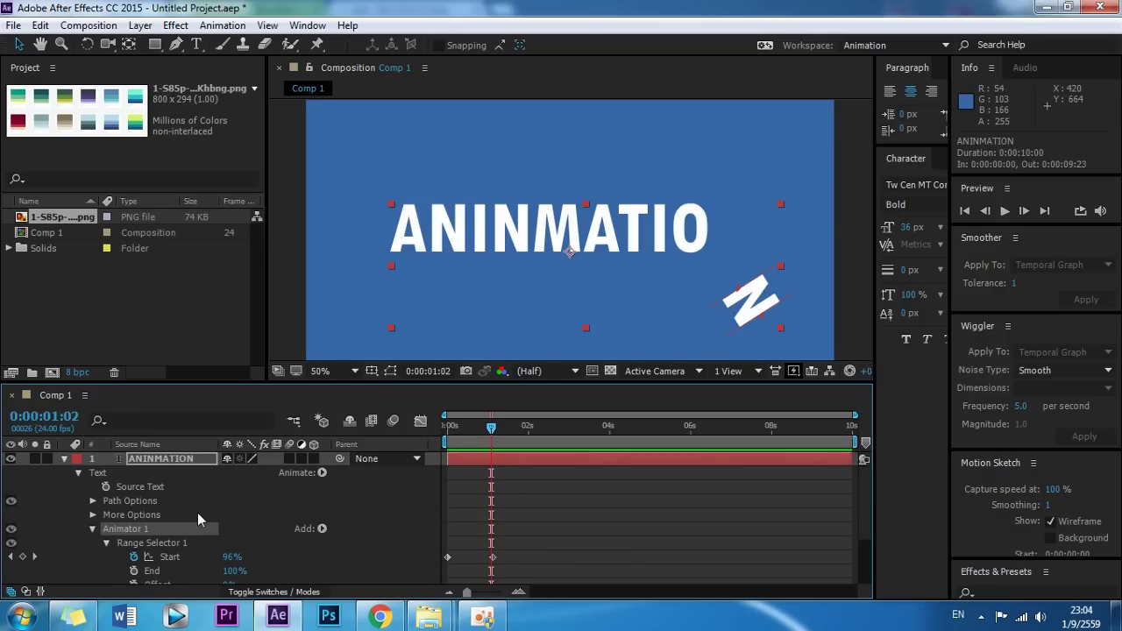
Delete Animator 1 and add a new Scale animator to the text
{"action": "key", "text": "Delete"}
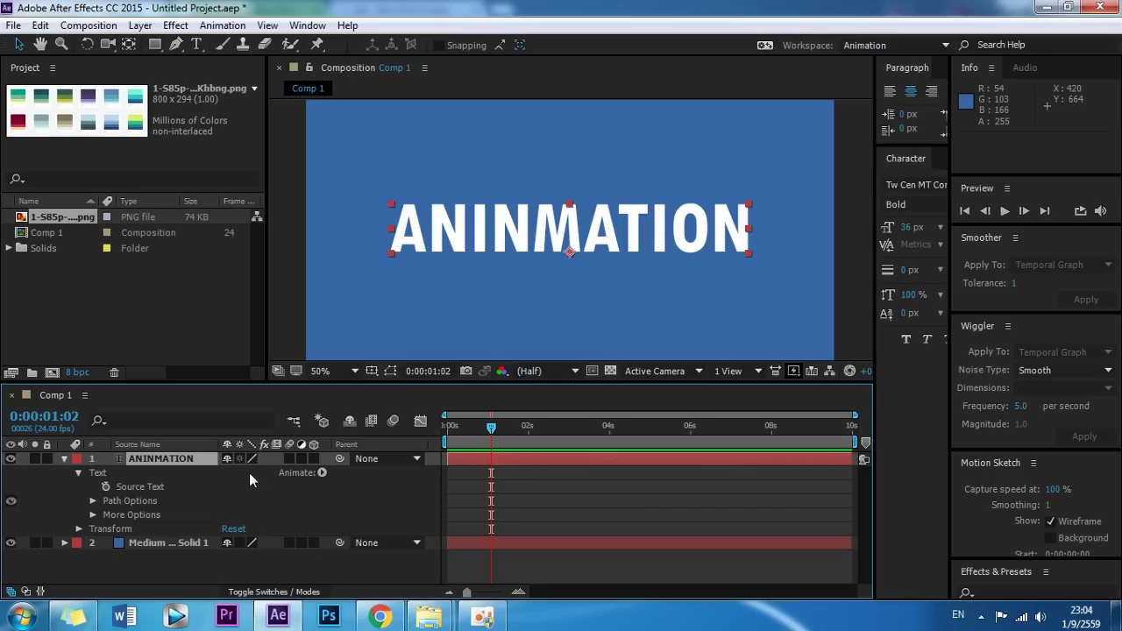
{"action": "left_click", "coordinate": [136, 473]}
{"action": "left_click", "coordinate": [321, 473]}
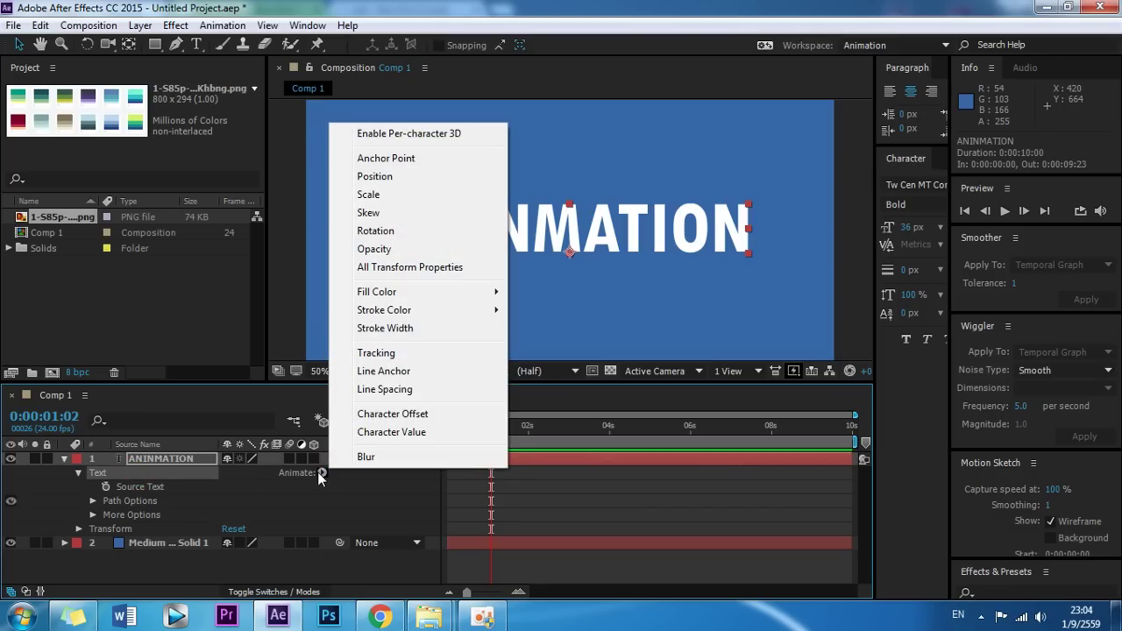
{"action": "left_click", "coordinate": [368, 195]}
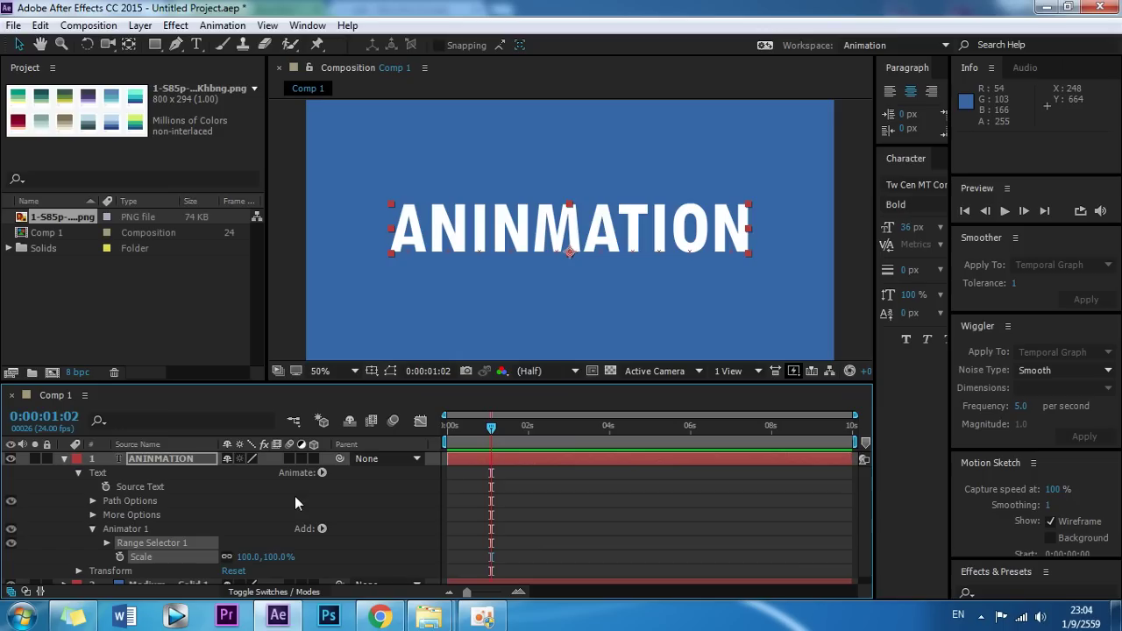
Set the animator Scale to 43%, return to 0s and expand Range Selector 1
{"action": "left_click", "coordinate": [351, 528]}
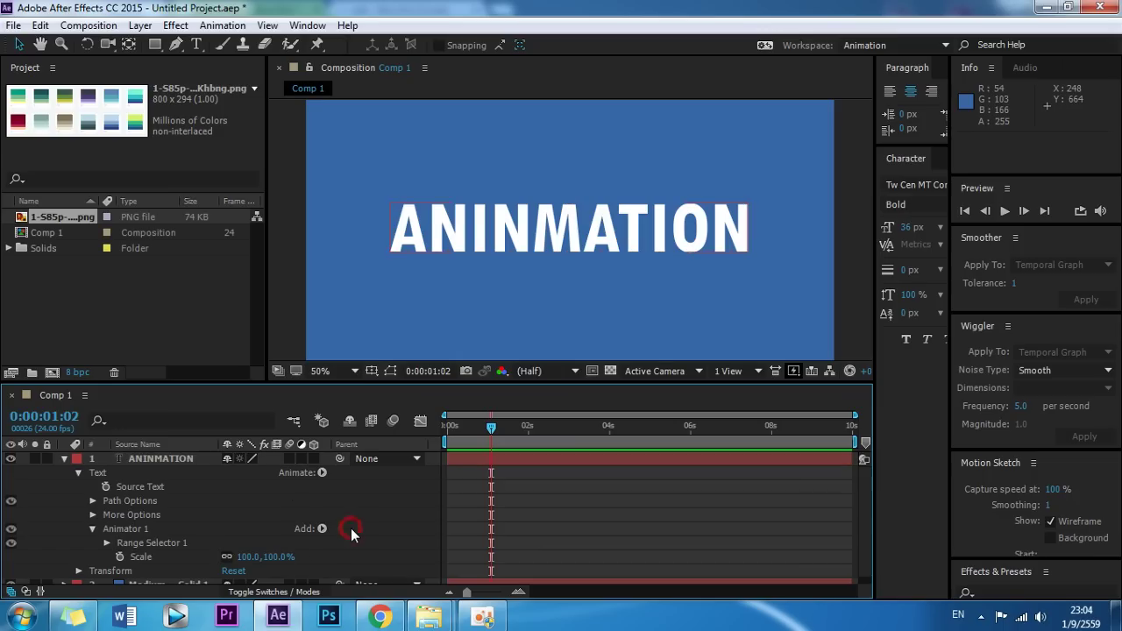
{"action": "left_click", "coordinate": [164, 543]}
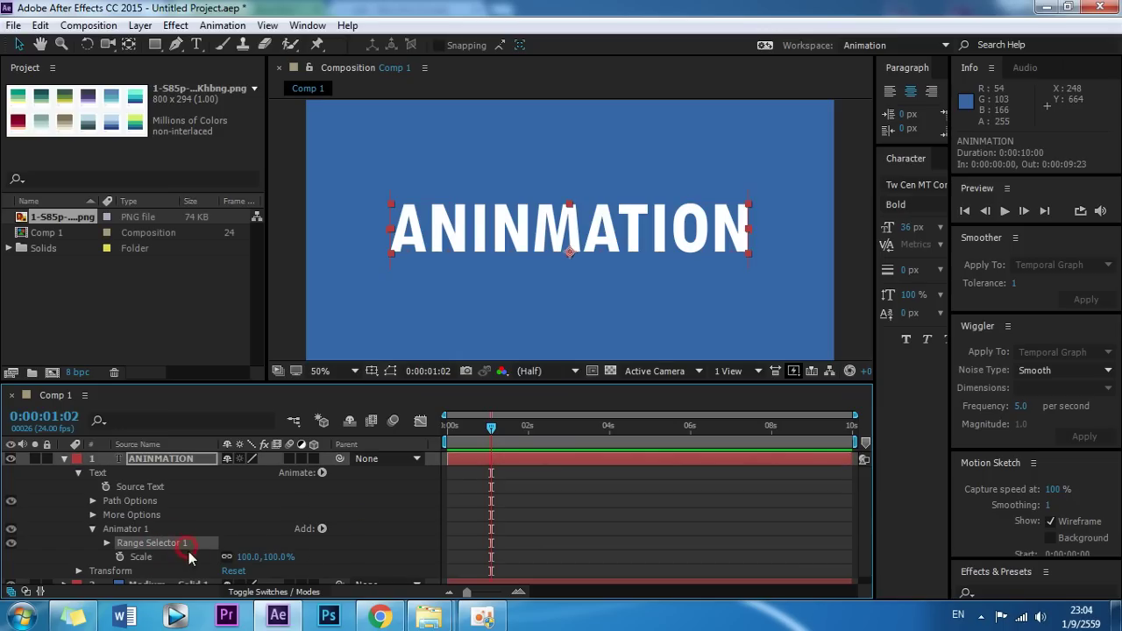
{"action": "left_click", "coordinate": [186, 558]}
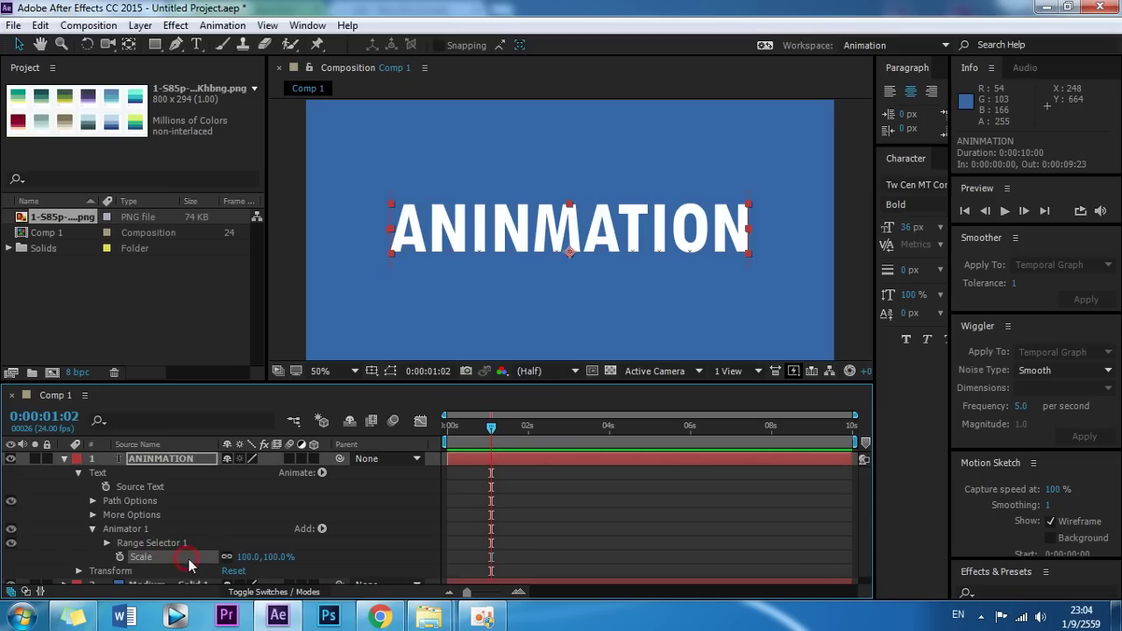
{"action": "left_click_drag", "start_coordinate": [274, 557], "coordinate": [225, 557]}
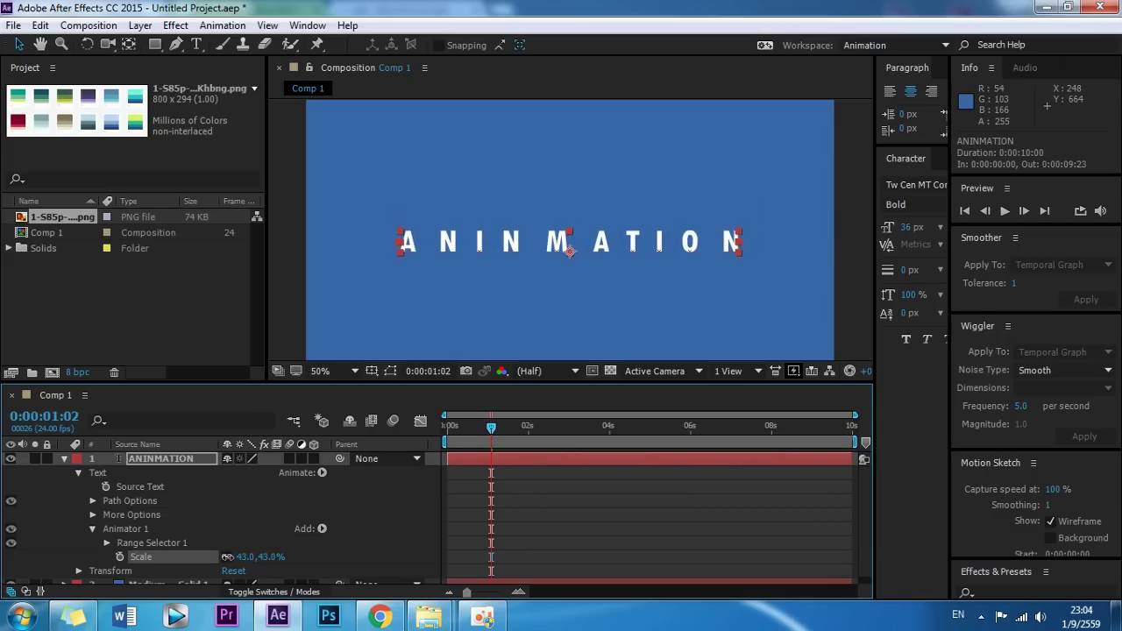
{"action": "left_click_drag", "start_coordinate": [491, 427], "coordinate": [419, 431]}
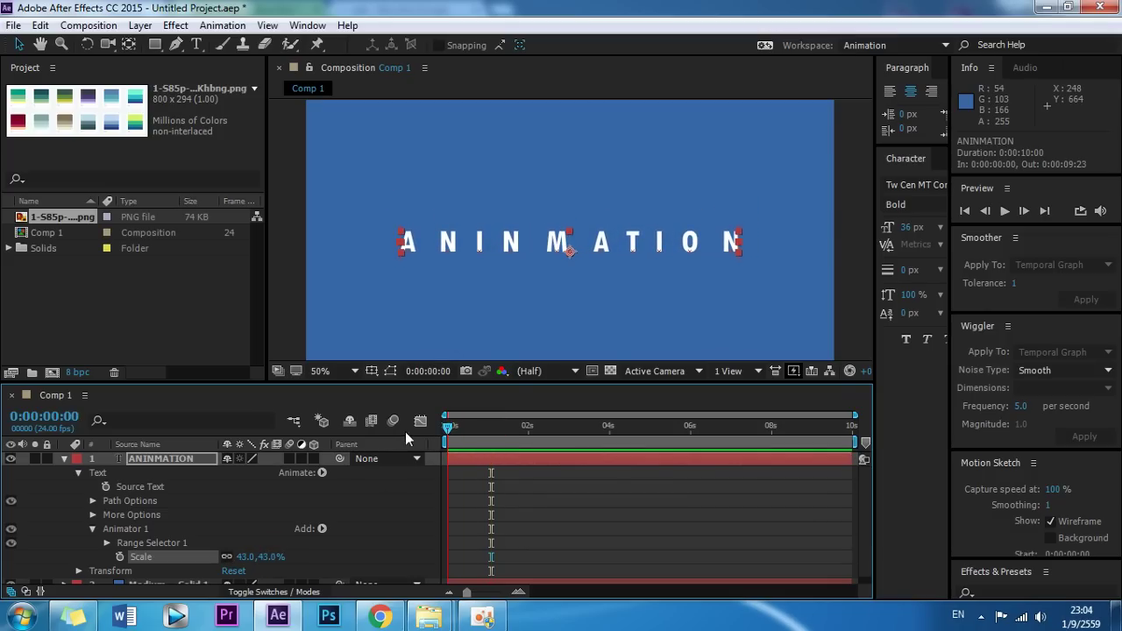
{"action": "left_click", "coordinate": [106, 543]}
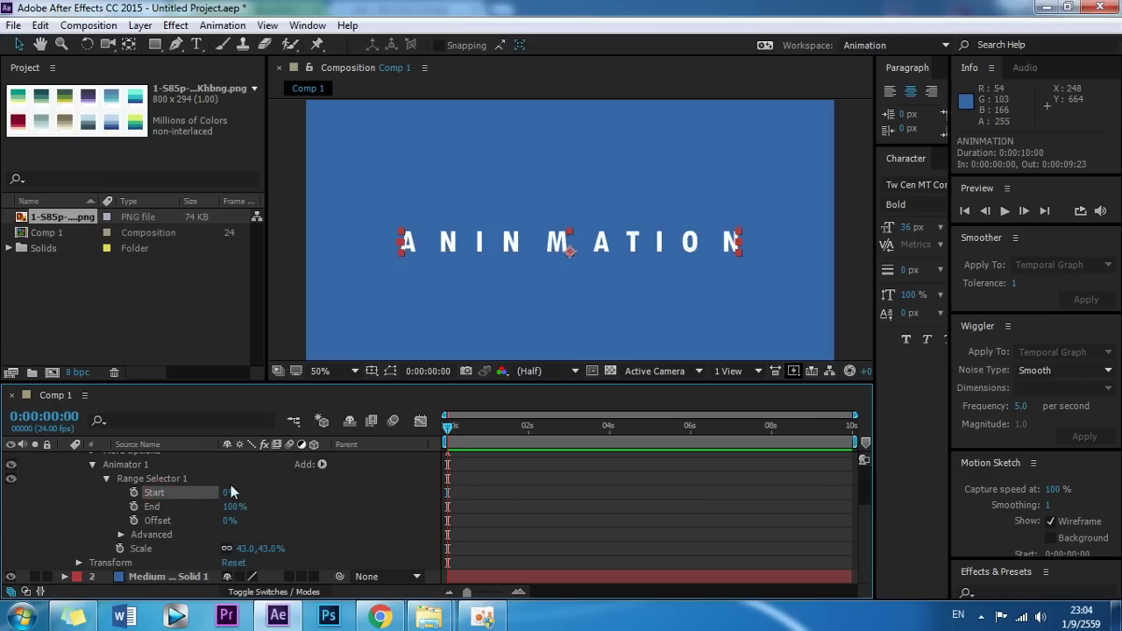
Keyframe Range Selector Start from 0% at 0s to 100% near one second
{"action": "left_click", "coordinate": [134, 493]}
{"action": "left_click_drag", "start_coordinate": [464, 434], "coordinate": [496, 435]}
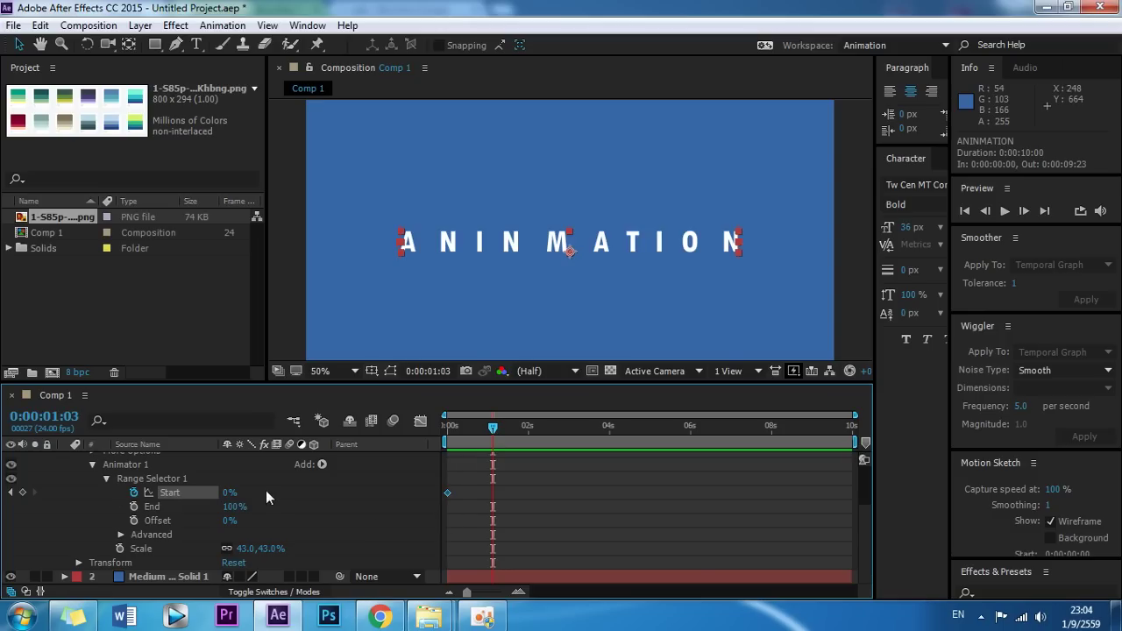
{"action": "left_click_drag", "start_coordinate": [230, 493], "coordinate": [447, 490]}
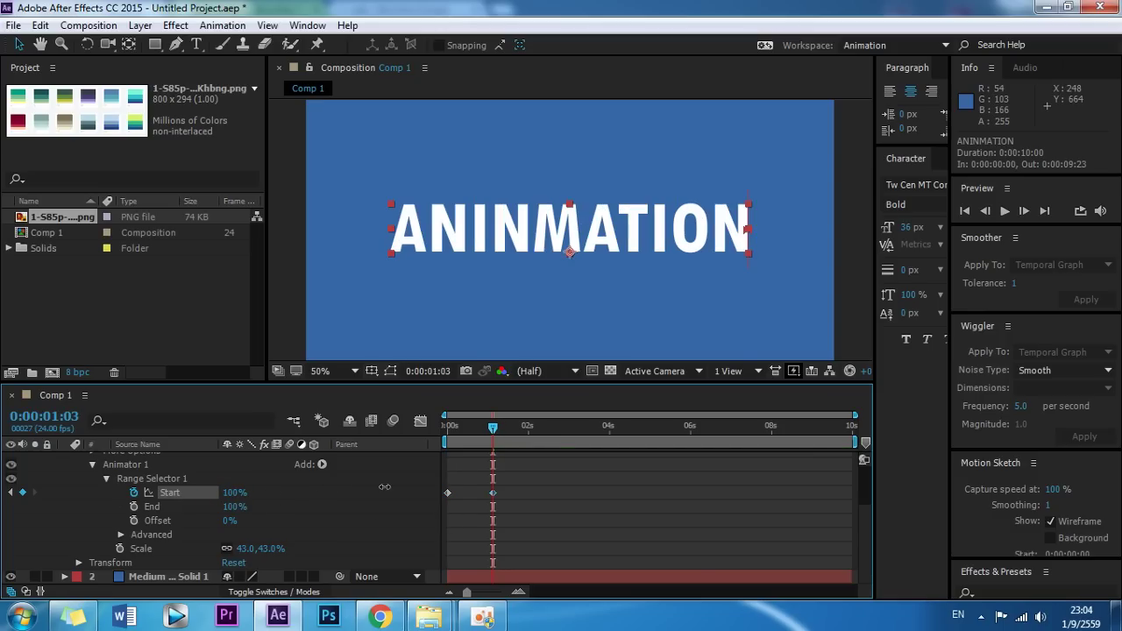
Preview from the start to watch the letters grow to full size in turn
{"action": "left_click_drag", "start_coordinate": [492, 428], "coordinate": [438, 428]}
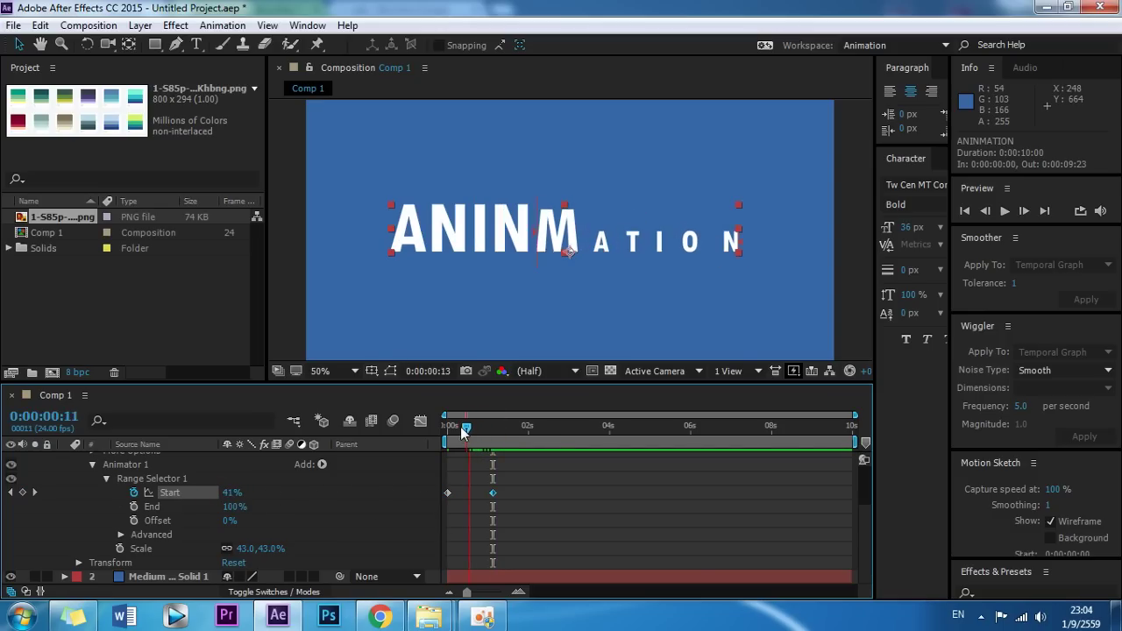
{"action": "key", "text": "space"}
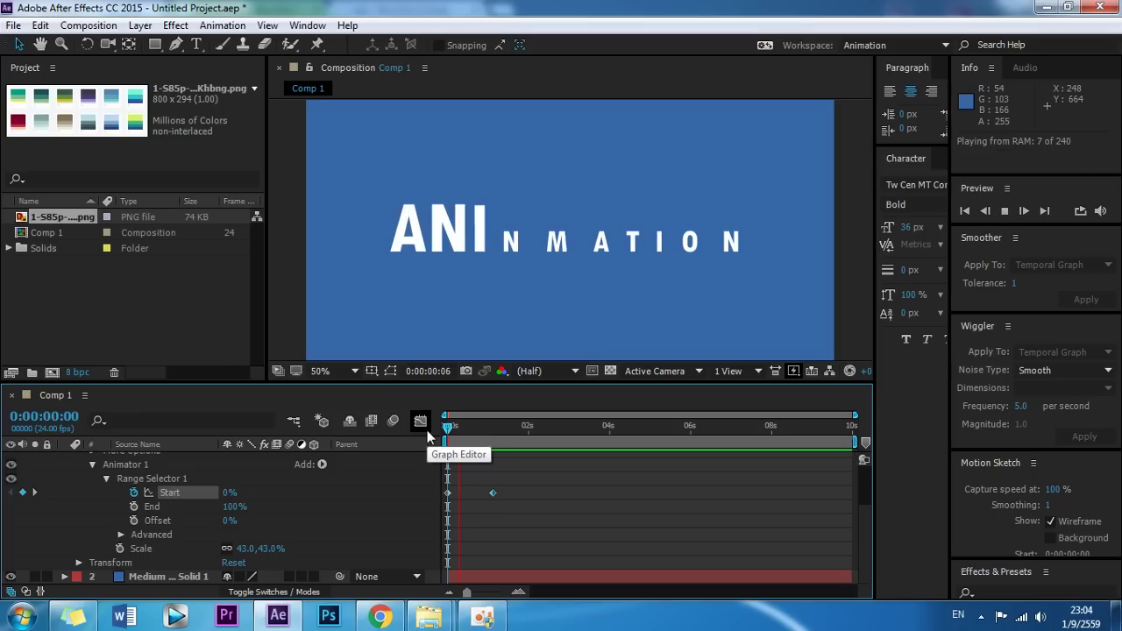
{"action": "left_click_drag", "start_coordinate": [476, 428], "coordinate": [473, 426]}
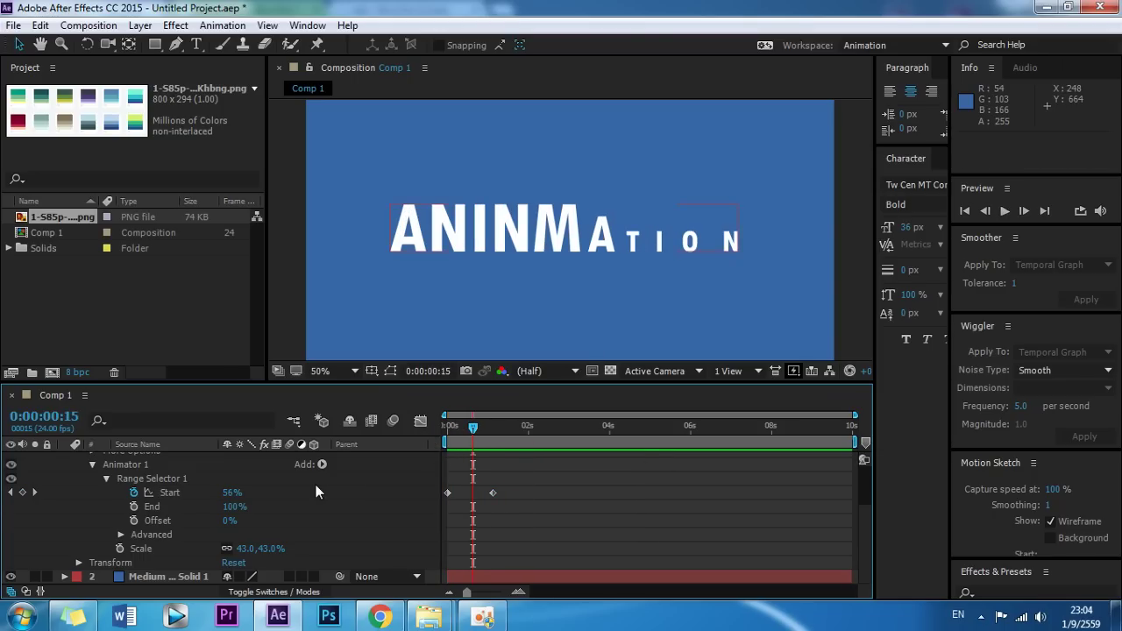
{"action": "scroll", "coordinate": [315, 491], "scroll_direction": "up", "scroll_amount": 1}
{"action": "left_click", "coordinate": [321, 507]}
{"action": "mouse_move", "coordinate": [350, 515]}
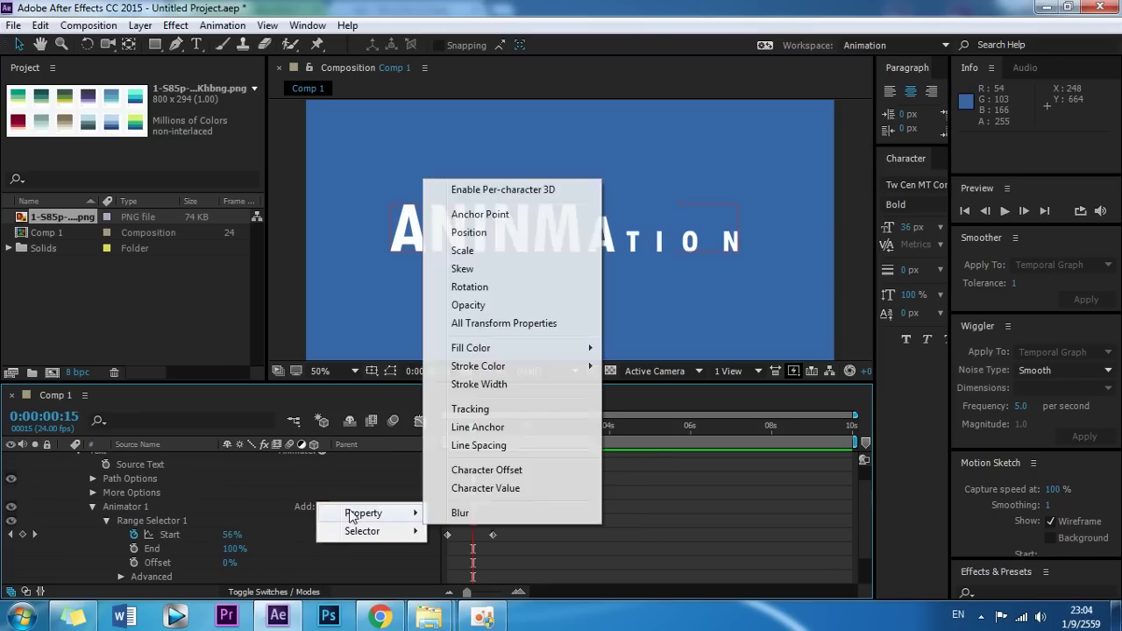
Add Opacity to Animator 1 at 0% and play the reveal from the start
{"action": "left_click", "coordinate": [503, 306]}
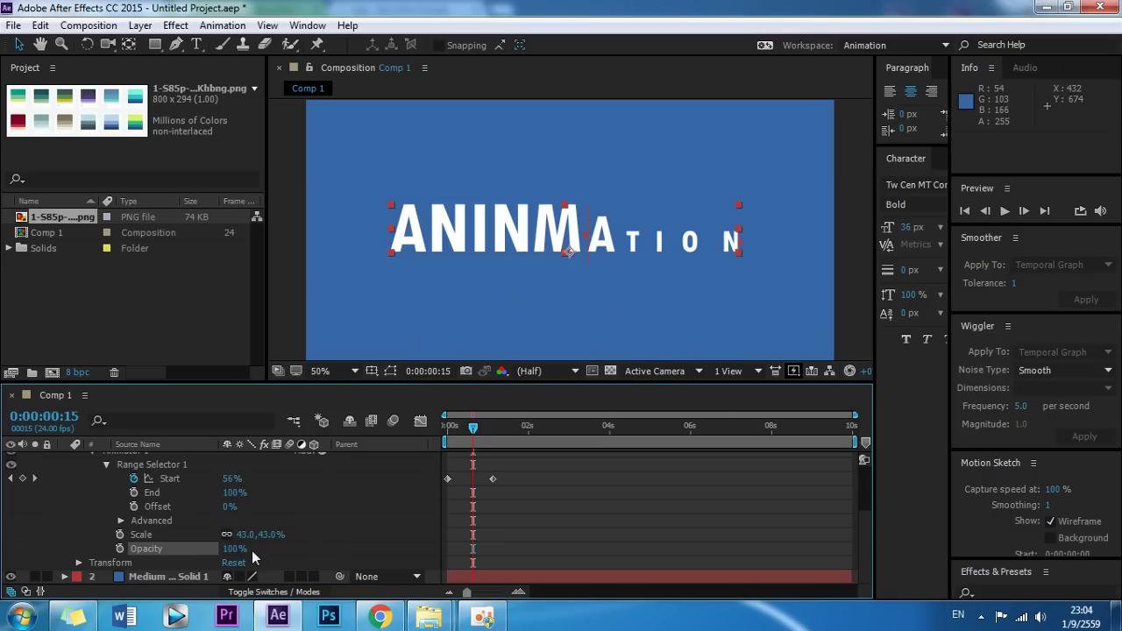
{"action": "left_click_drag", "start_coordinate": [235, 549], "coordinate": [114, 540]}
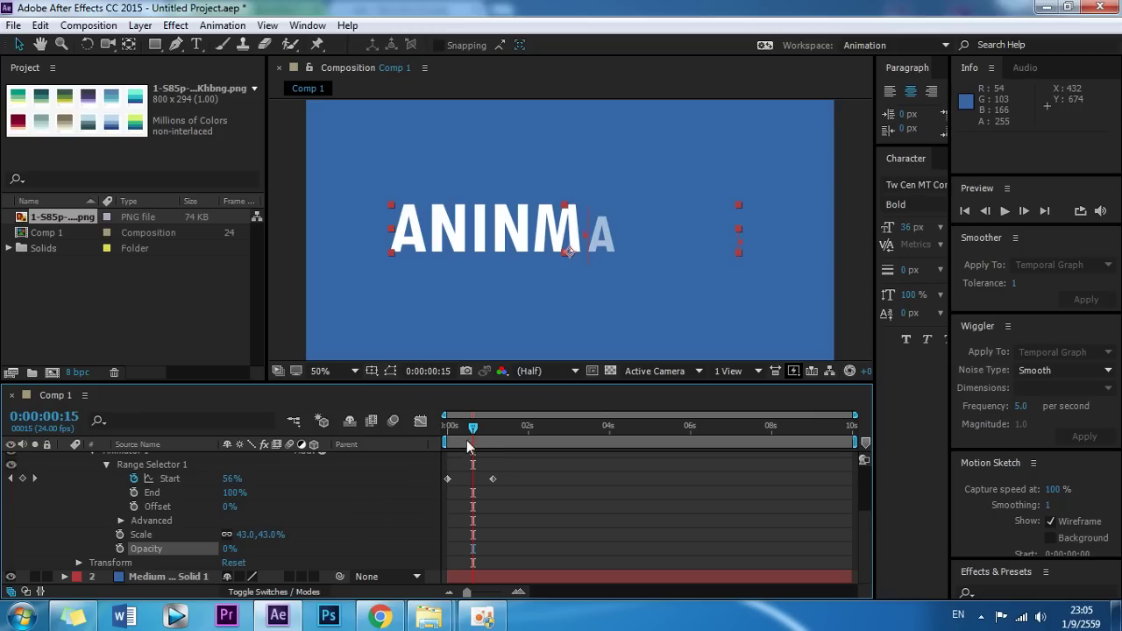
{"action": "left_click_drag", "start_coordinate": [473, 427], "coordinate": [428, 429]}
{"action": "key", "text": "space"}
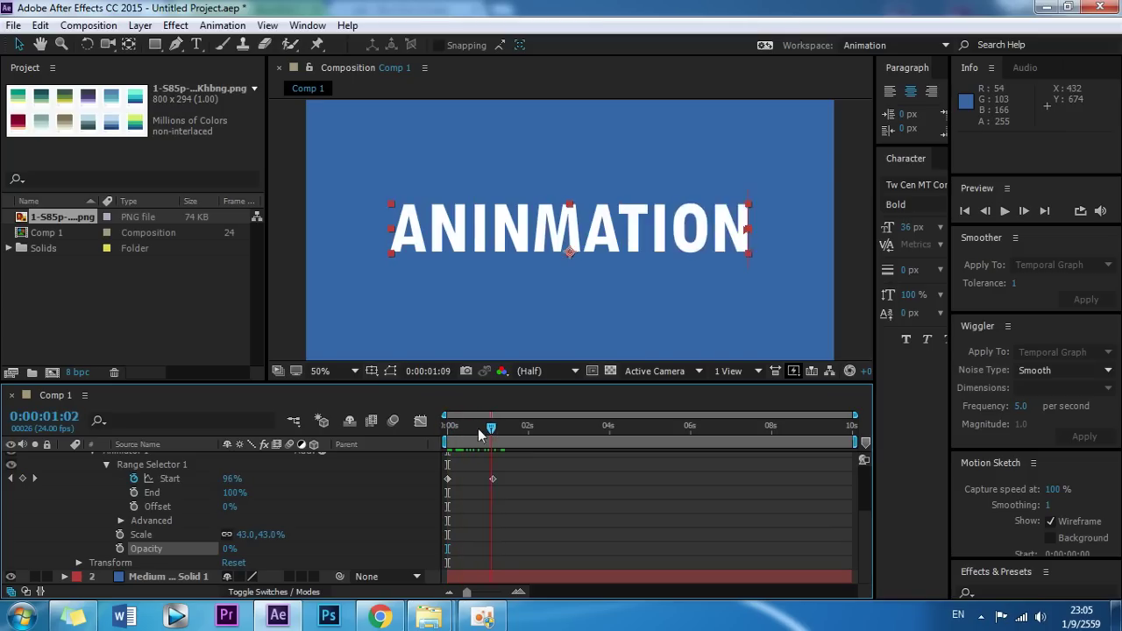
Replay the preview from the beginning to check the letters fading in
{"action": "left_click_drag", "start_coordinate": [477, 428], "coordinate": [347, 429]}
{"action": "key", "text": "space"}
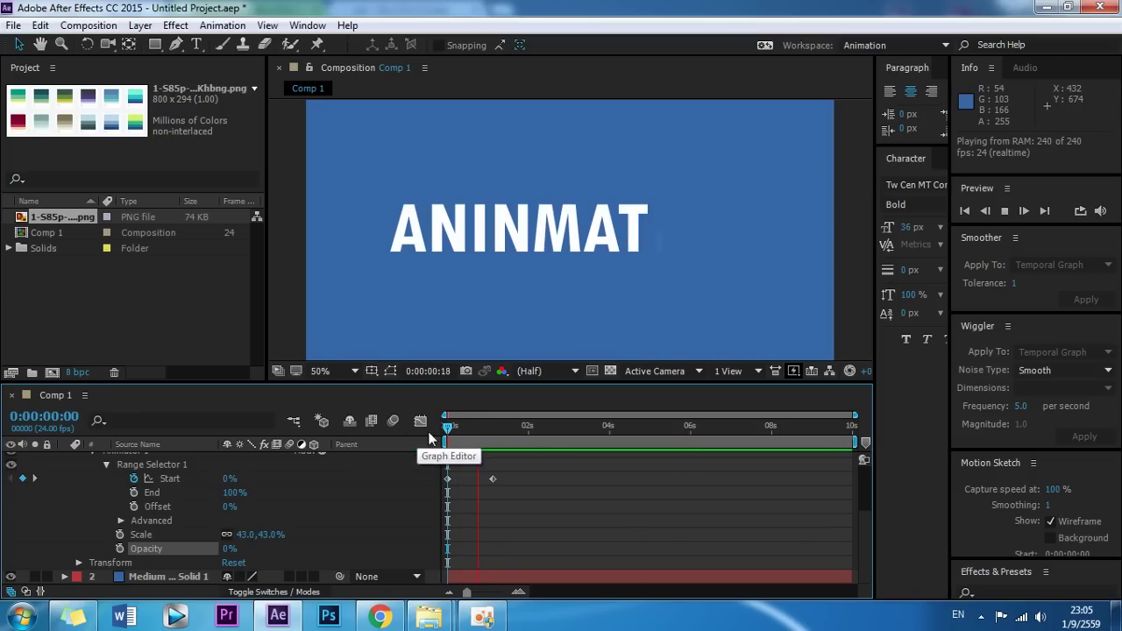
{"action": "key", "text": "space"}
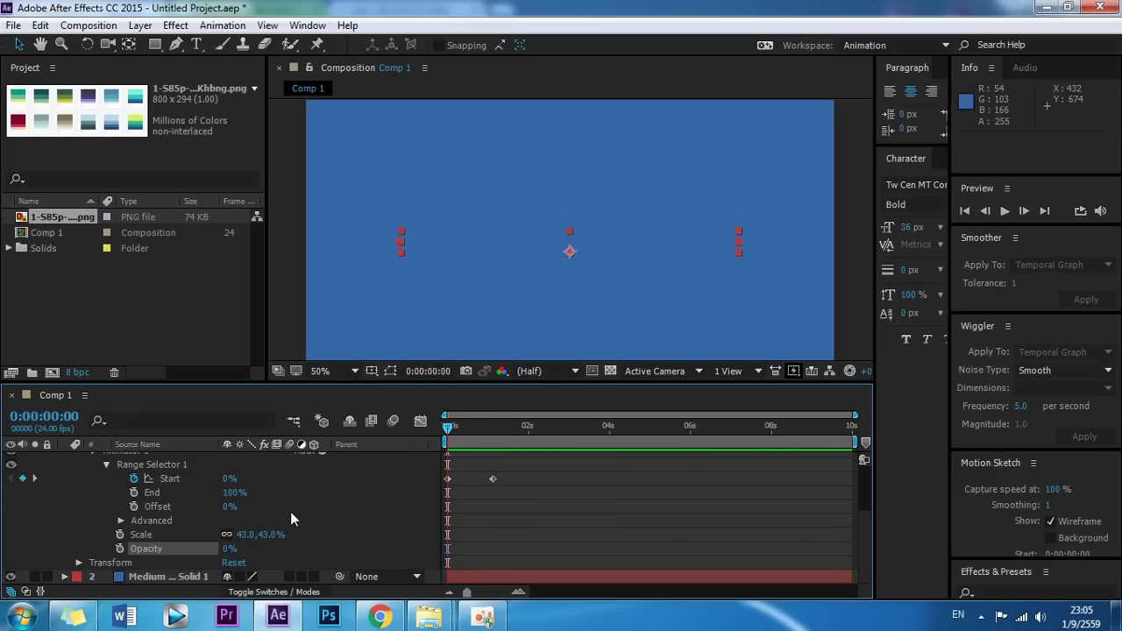
{"action": "scroll", "coordinate": [289, 520], "scroll_direction": "up", "scroll_amount": 1}
{"action": "scroll", "coordinate": [291, 501], "scroll_direction": "up", "scroll_amount": 2}
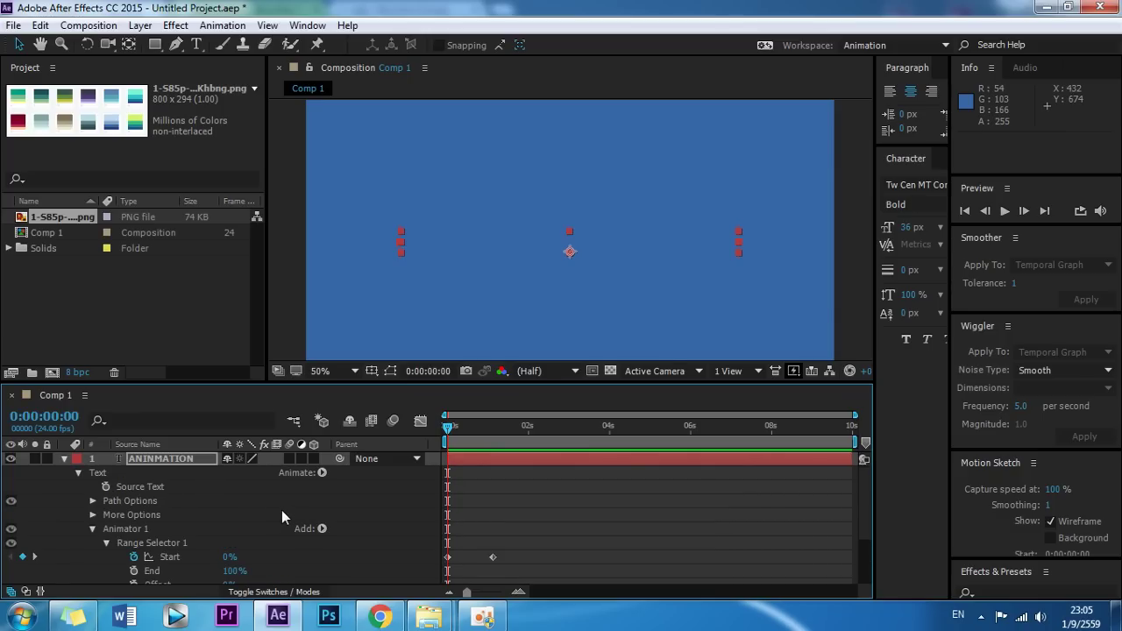
{"action": "scroll", "coordinate": [286, 525], "scroll_direction": "down", "scroll_amount": 1}
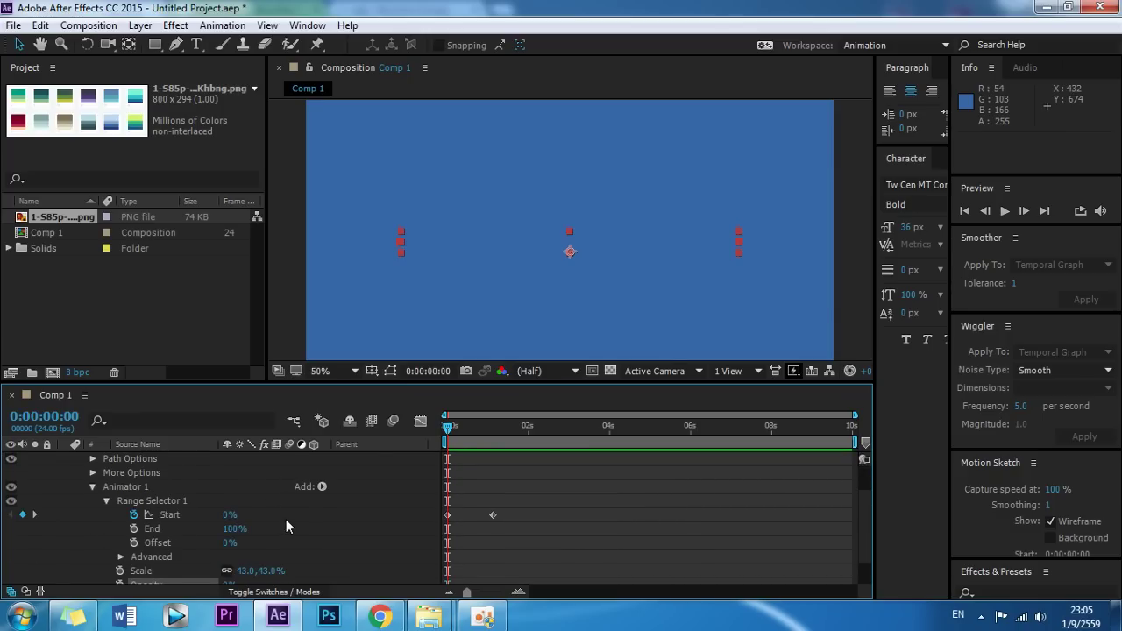
{"action": "scroll", "coordinate": [286, 519], "scroll_direction": "up", "scroll_amount": 1}
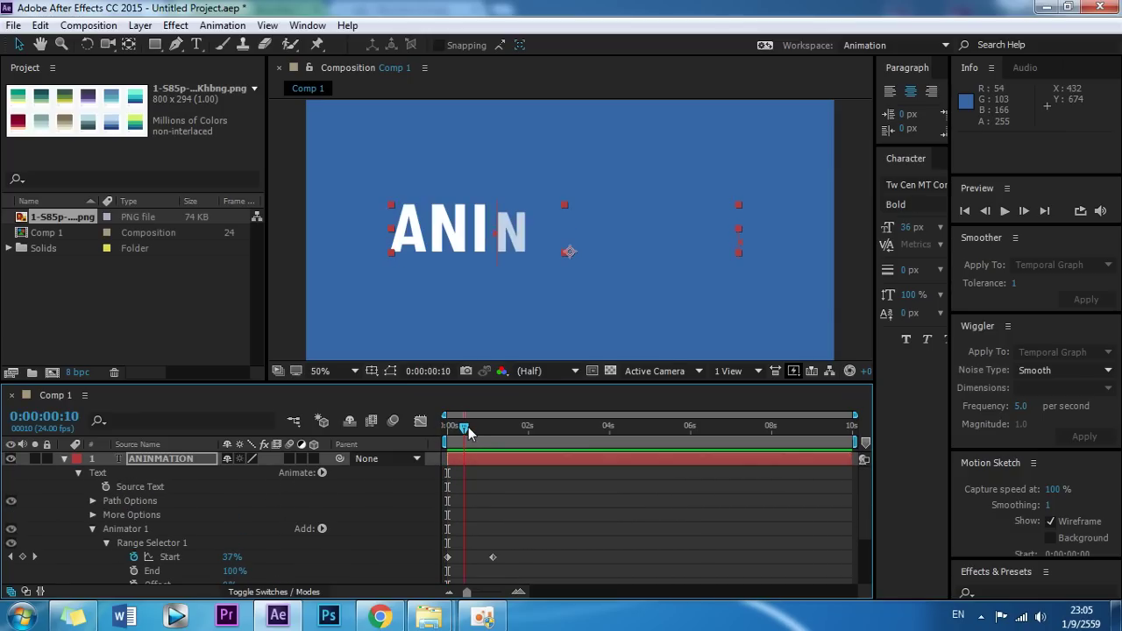
Add Character Offset to Animator 1 and set it to 52
{"action": "left_click", "coordinate": [322, 530]}
{"action": "mouse_move", "coordinate": [324, 536]}
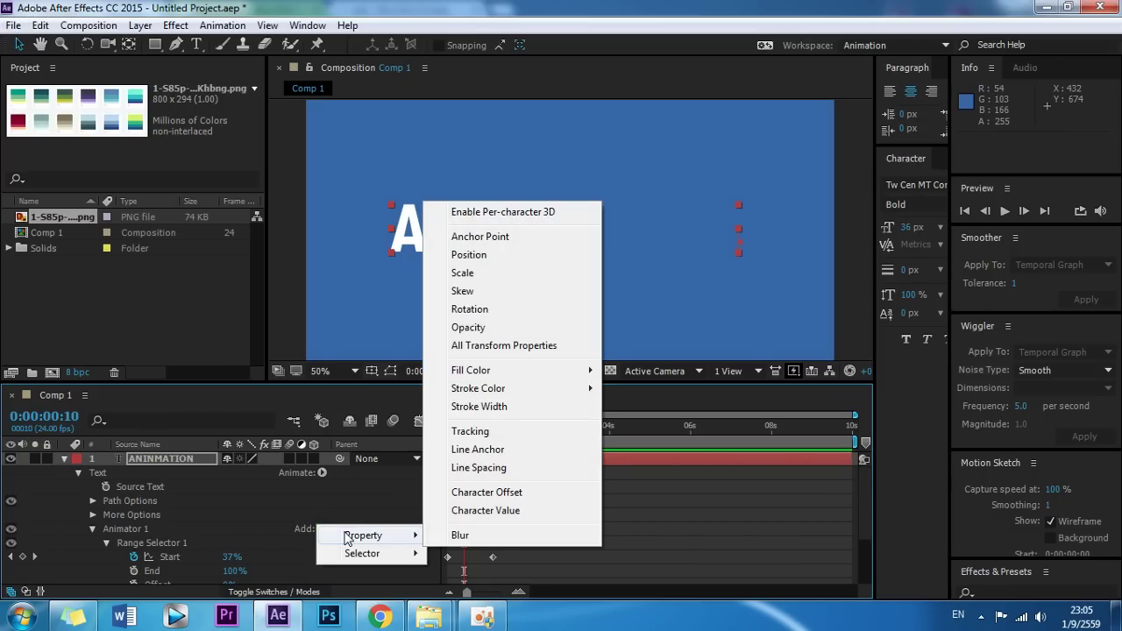
{"action": "left_click", "coordinate": [348, 497]}
{"action": "left_click", "coordinate": [322, 530]}
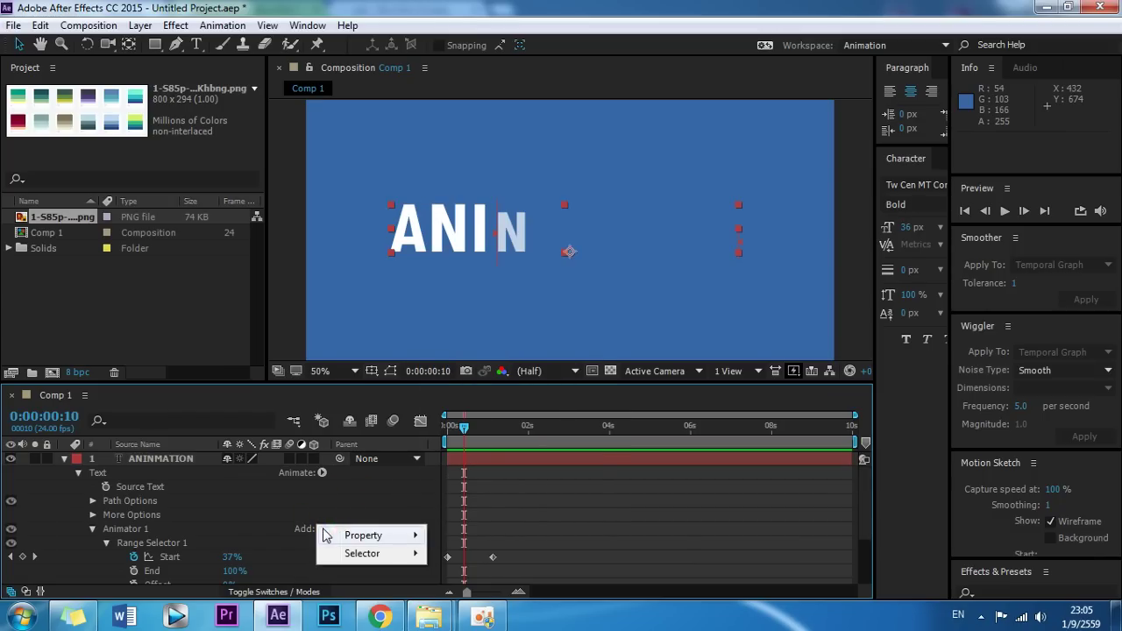
{"action": "mouse_move", "coordinate": [346, 536]}
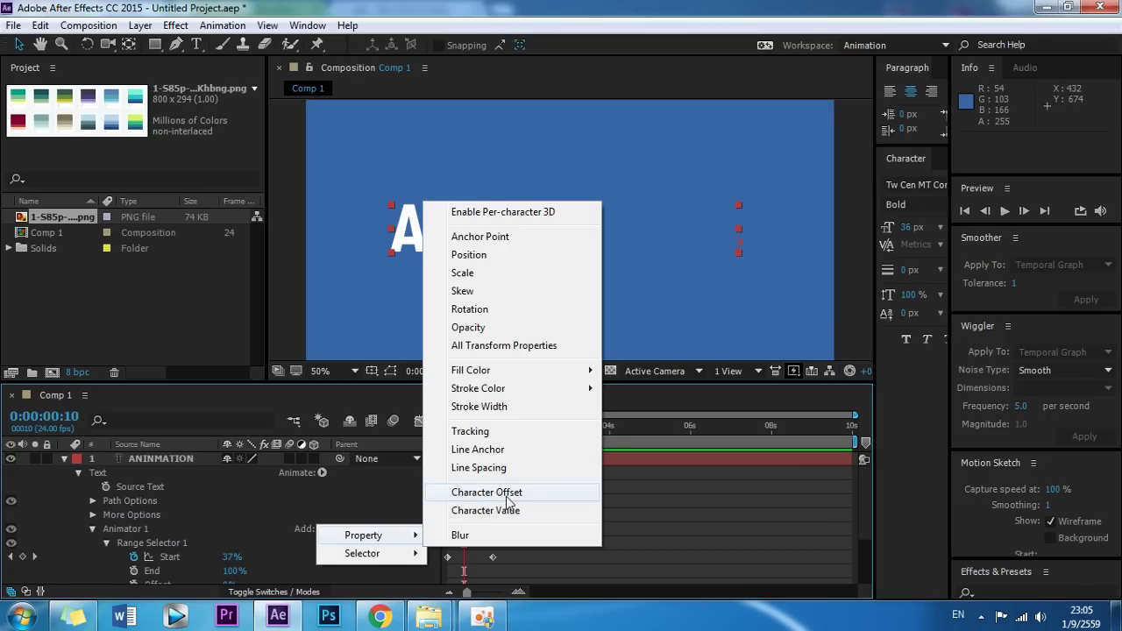
{"action": "left_click", "coordinate": [506, 498]}
{"action": "scroll", "coordinate": [363, 526], "scroll_direction": "down", "scroll_amount": 2}
{"action": "left_click_drag", "start_coordinate": [224, 548], "coordinate": [259, 555]}
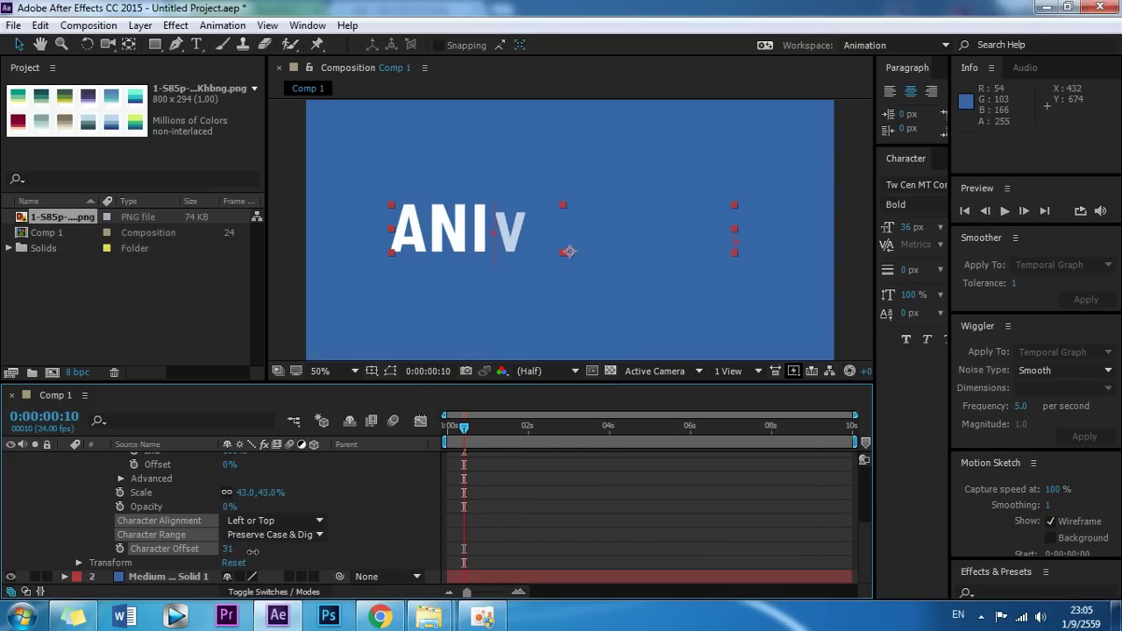
{"action": "left_click_drag", "start_coordinate": [233, 550], "coordinate": [231, 549]}
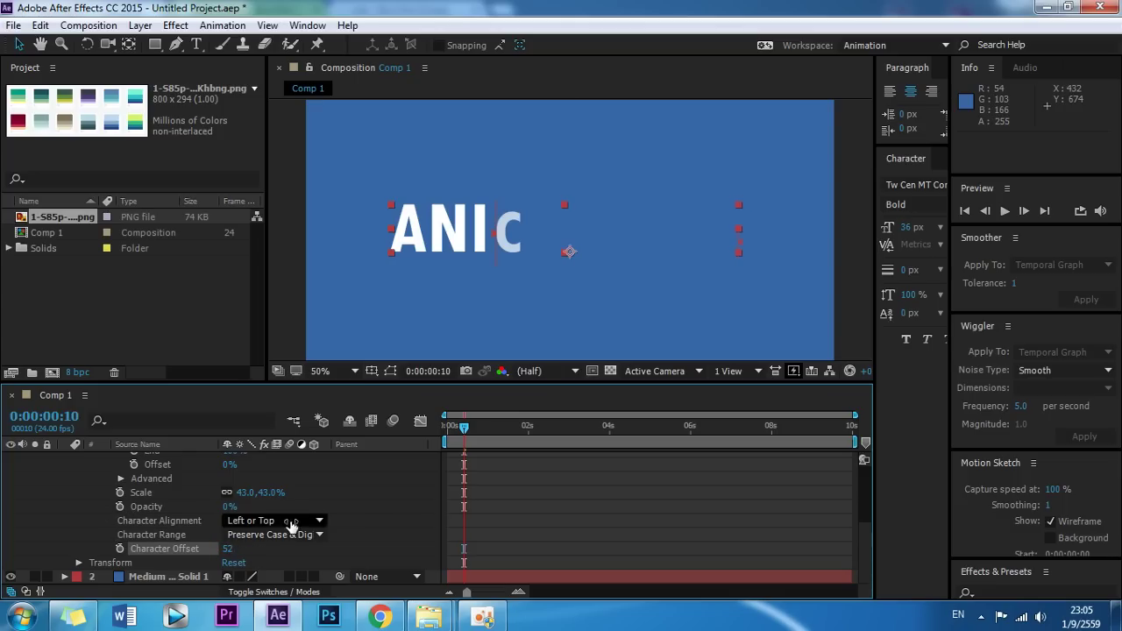
Preview the scrambled-character reveal from 0s, stopping at an early frame
{"action": "left_click", "coordinate": [377, 495]}
{"action": "left_click_drag", "start_coordinate": [467, 428], "coordinate": [439, 428]}
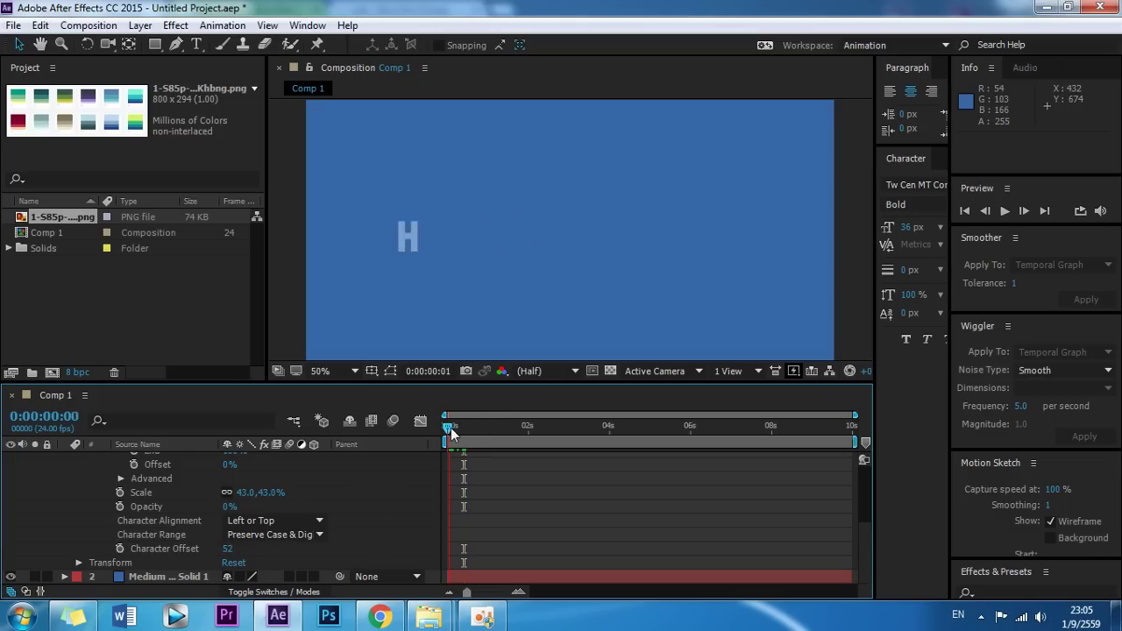
{"action": "key", "text": "space"}
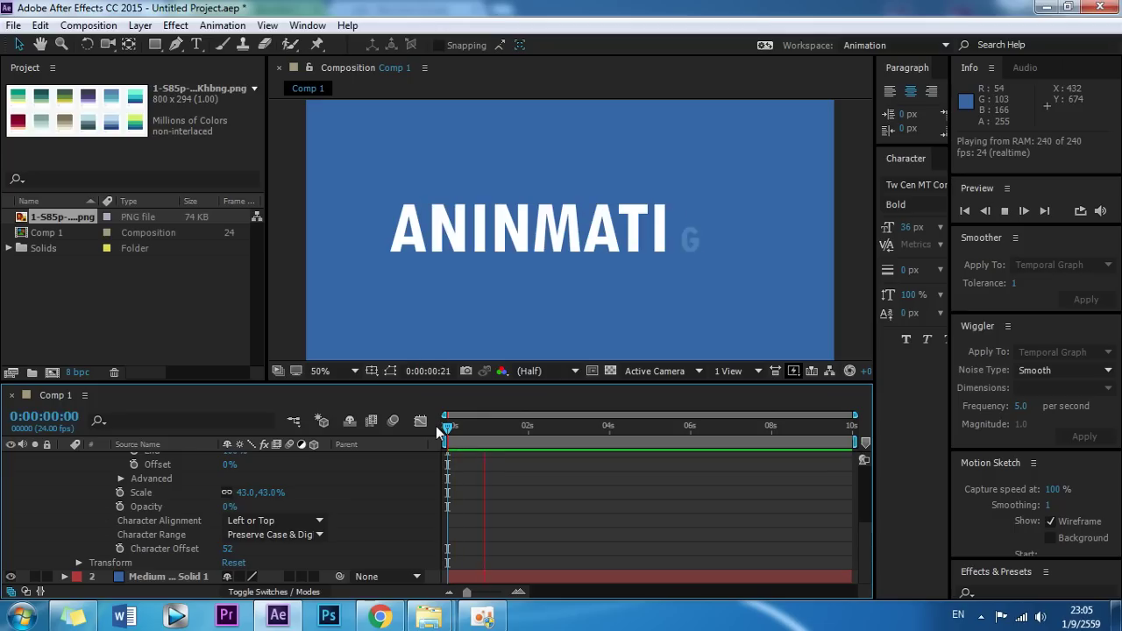
{"action": "mouse_move", "coordinate": [486, 418]}
{"action": "left_mouse_down"}
{"action": "mouse_move", "coordinate": [453, 430]}
{"action": "mouse_move", "coordinate": [506, 433]}
{"action": "left_mouse_up"}
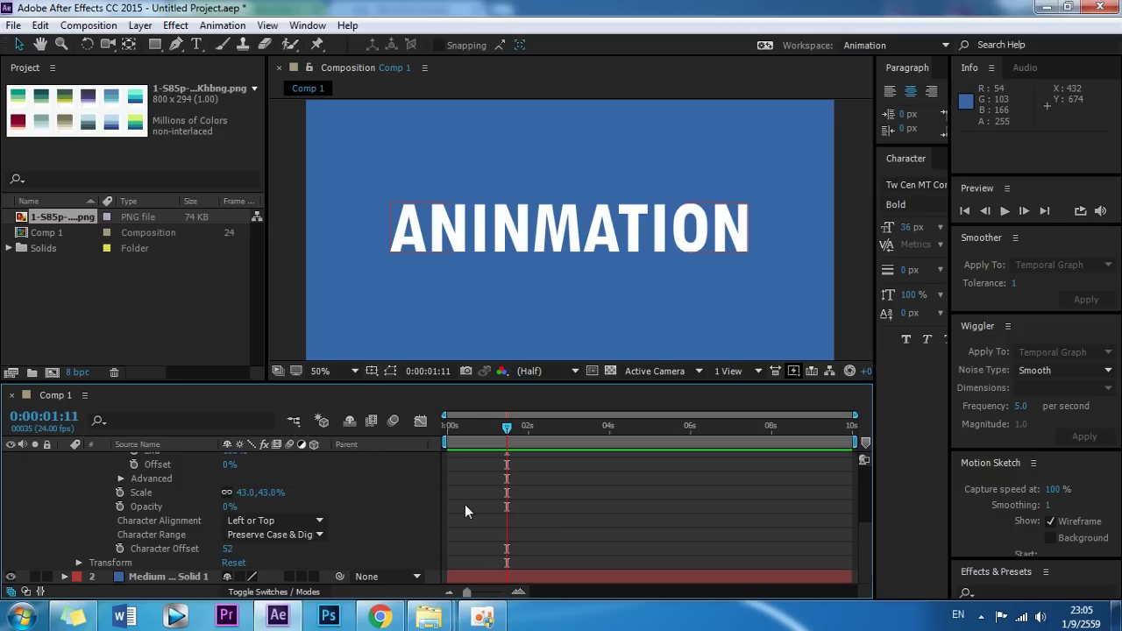
{"action": "left_click", "coordinate": [504, 454]}
{"action": "scroll", "coordinate": [504, 482], "scroll_direction": "up", "scroll_amount": 3}
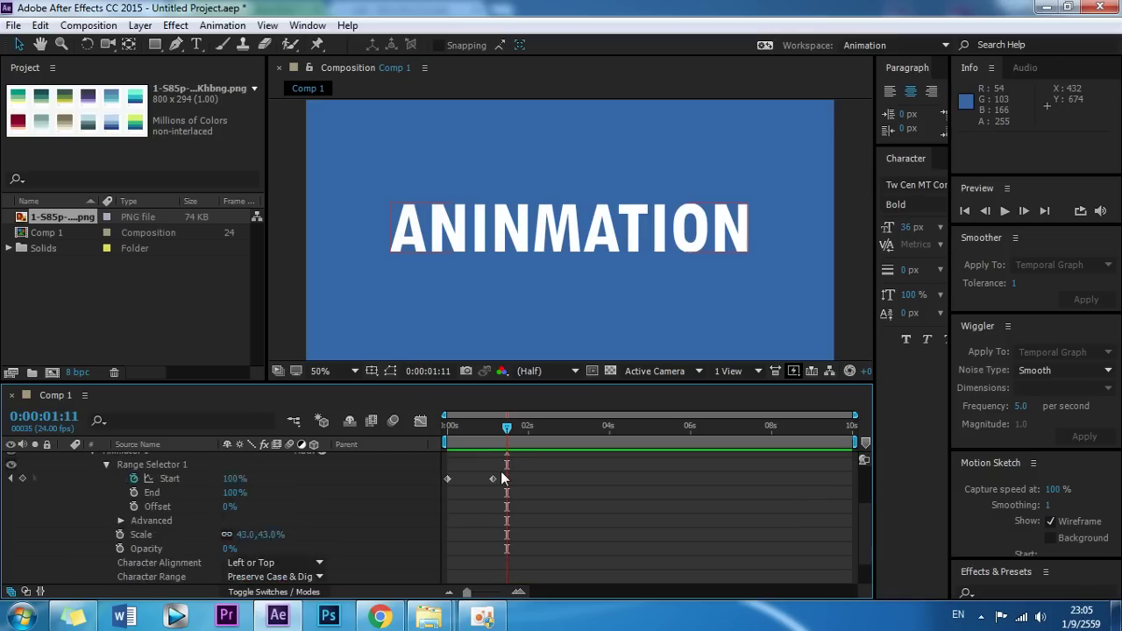
{"action": "scroll", "coordinate": [513, 498], "scroll_direction": "up", "scroll_amount": 3}
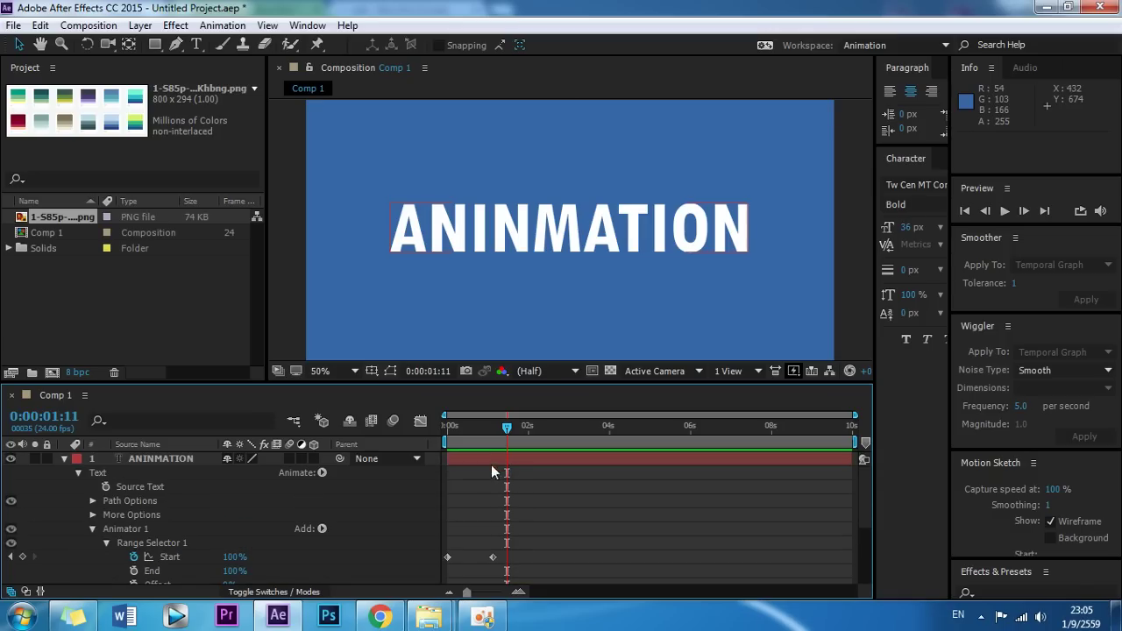
{"action": "left_click_drag", "start_coordinate": [508, 433], "coordinate": [487, 432]}
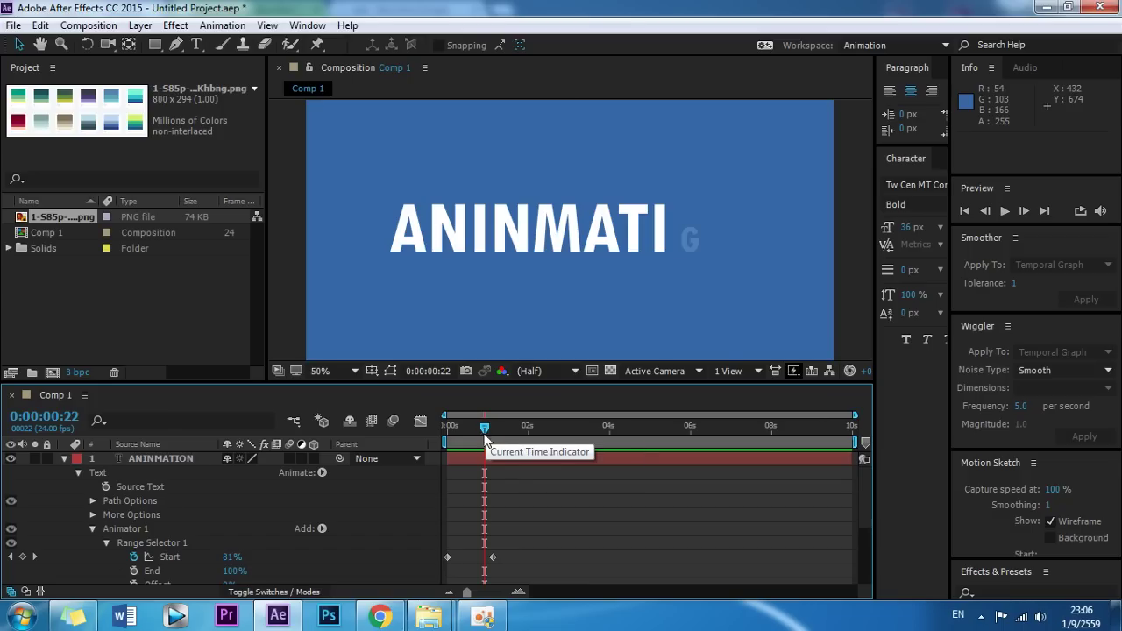
{"action": "left_click_drag", "start_coordinate": [485, 429], "coordinate": [448, 430]}
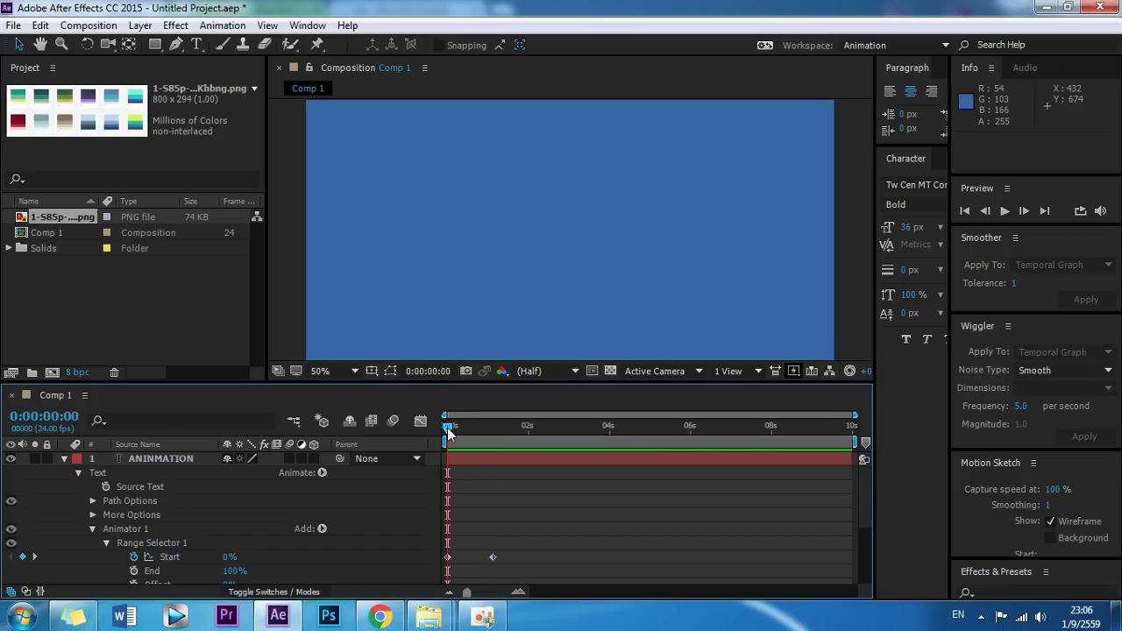